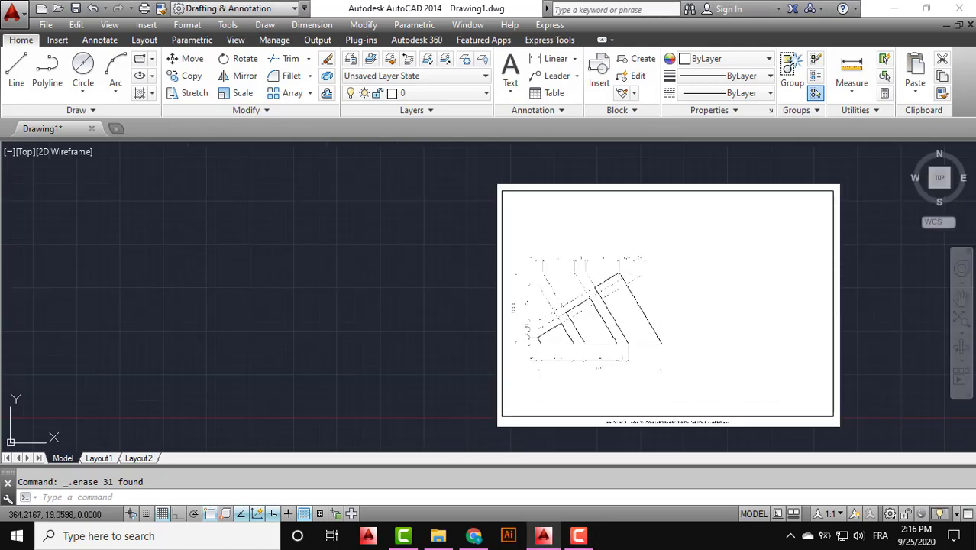
With Ortho on, start a line at a corner point and draw the 120-unit bottom edge.
middle_drag(409, 333, 545, 353)
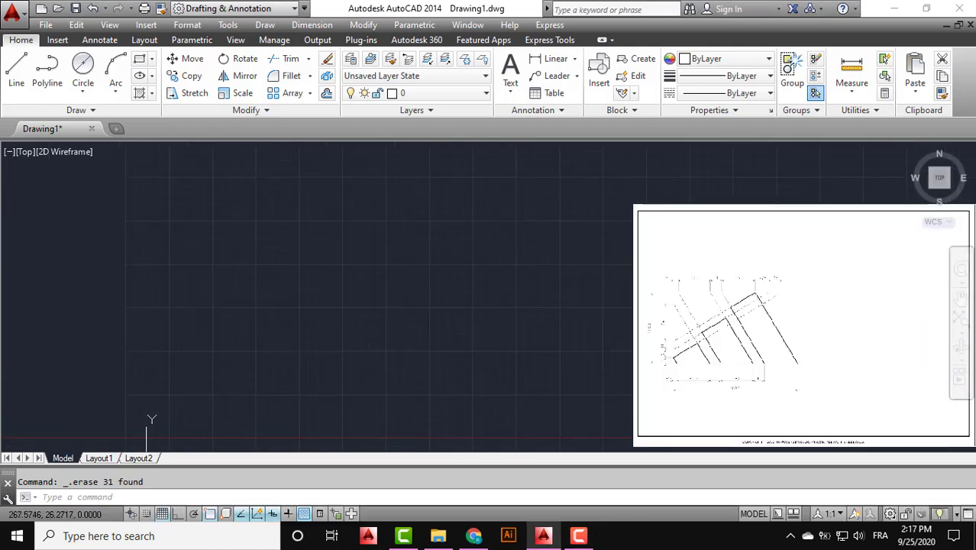
click(16, 69)
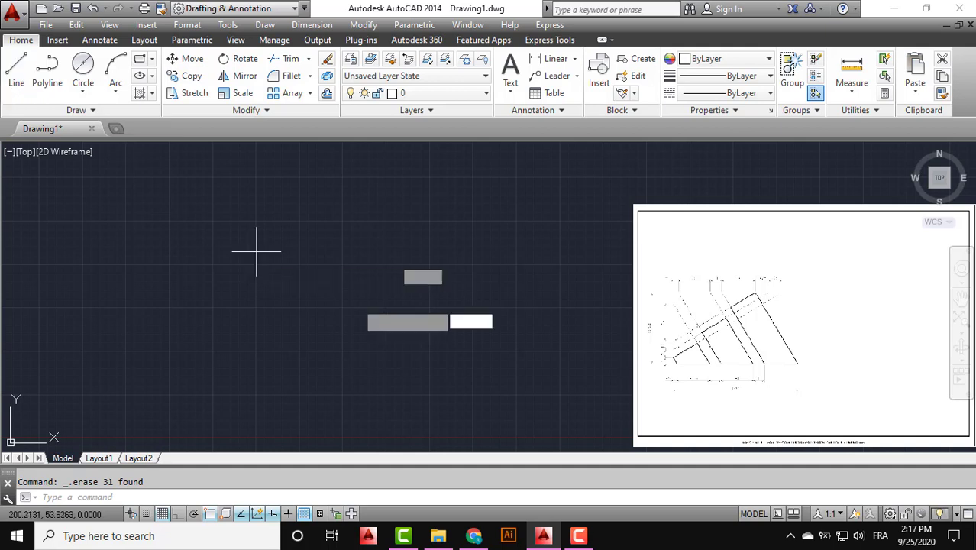
click(585, 385)
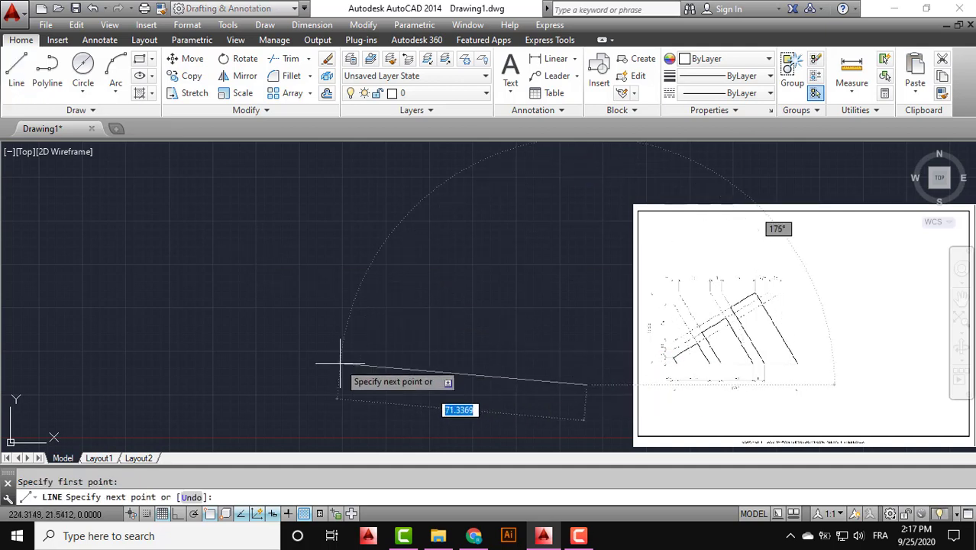
key(F8)
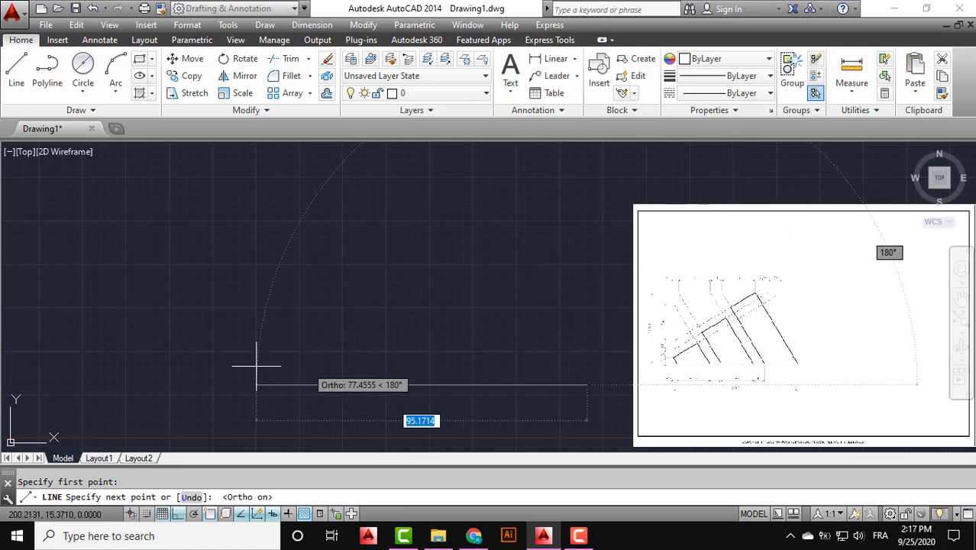
text(120)
key(Return)
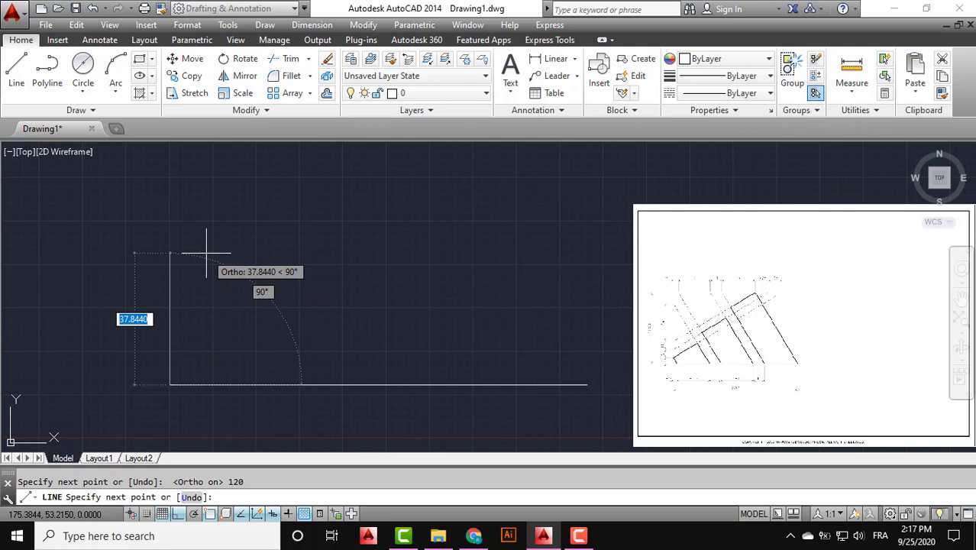
Add the 68.5-unit vertical side and 120-unit top edge, then close the rectangle.
text(68.5)
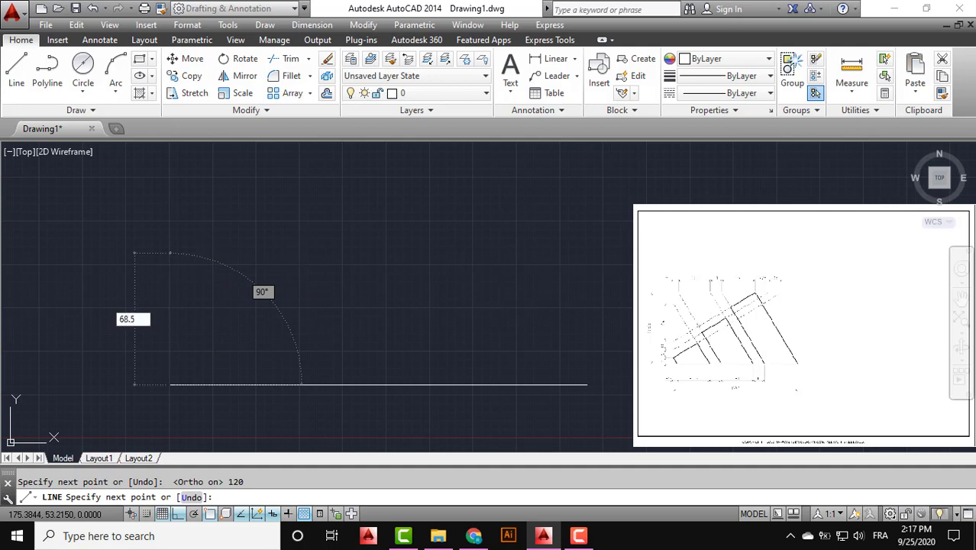
key(Return)
middle_drag(430, 191, 324, 245)
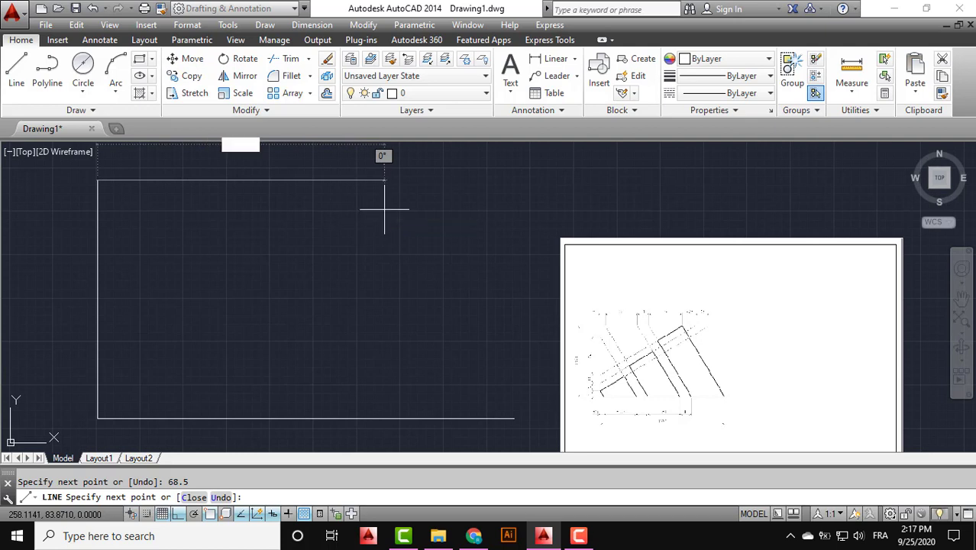
text(120)
key(Return)
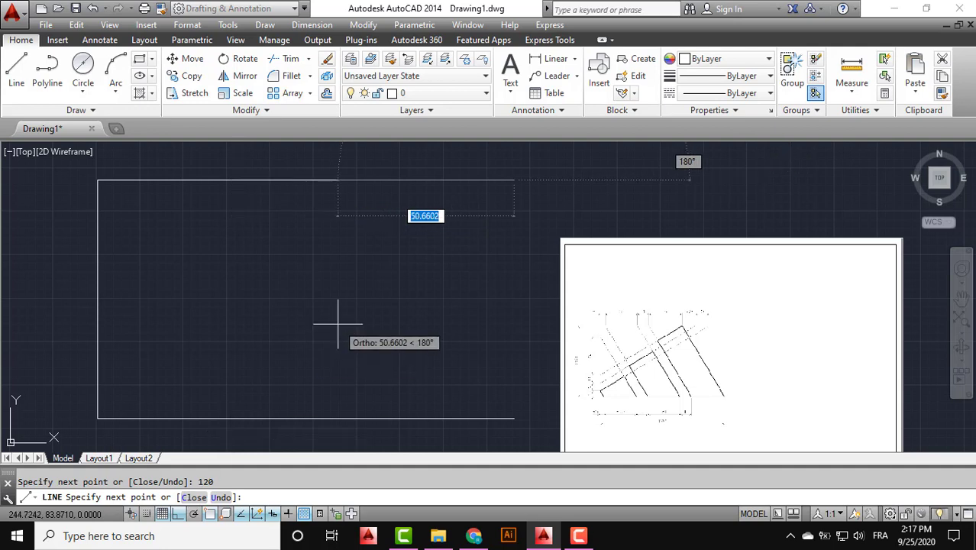
key(Return)
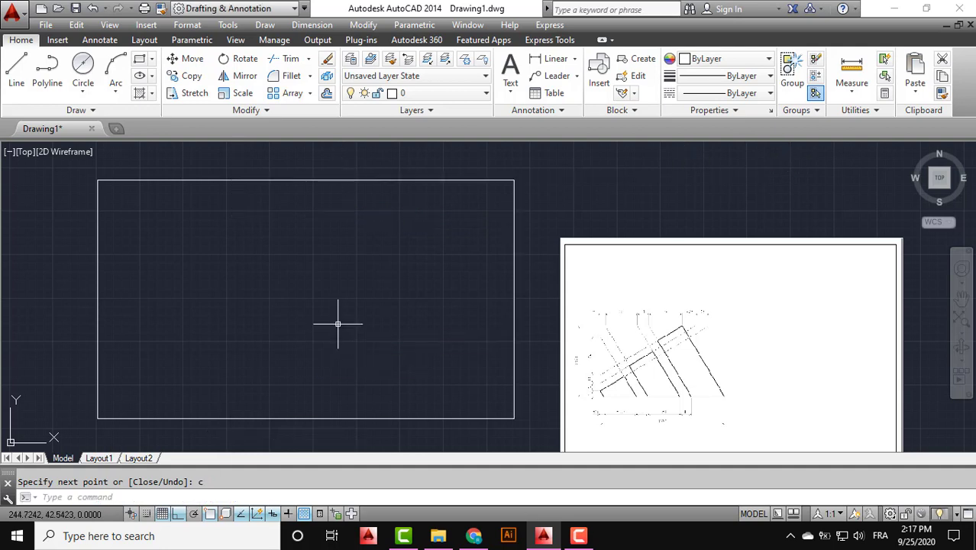
scroll(337, 324, down, 2)
middle_drag(337, 324, 414, 349)
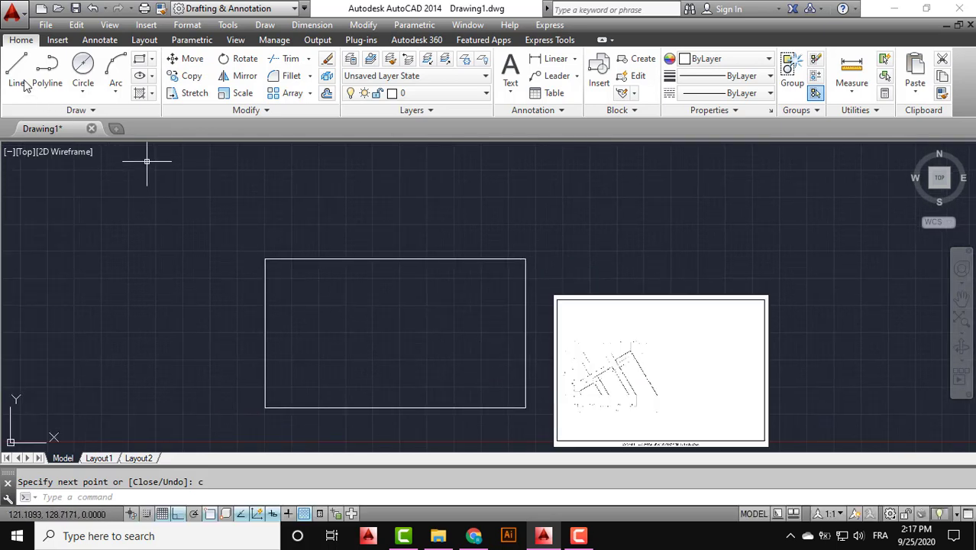
Draw a short vertical guide line extending up from the rectangle's top-left corner.
key(Return)
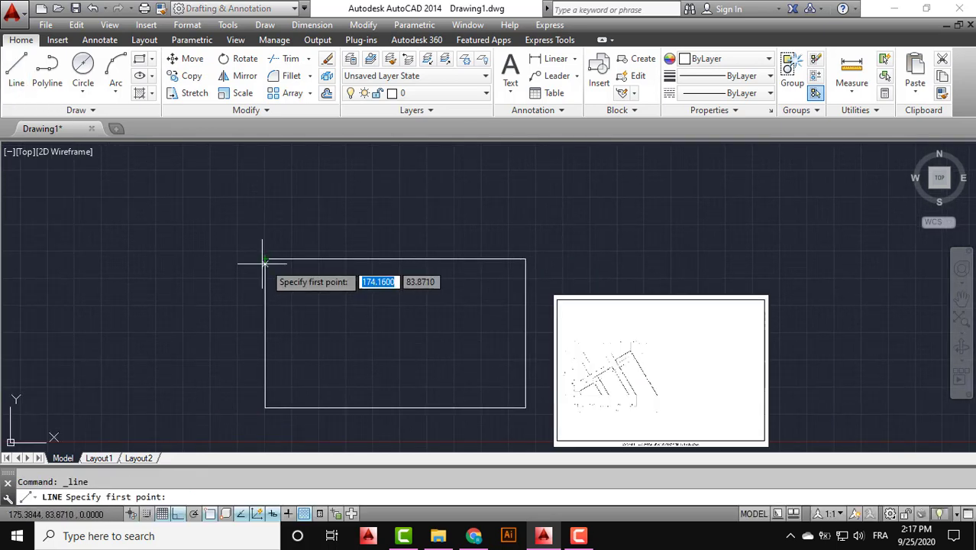
click(265, 259)
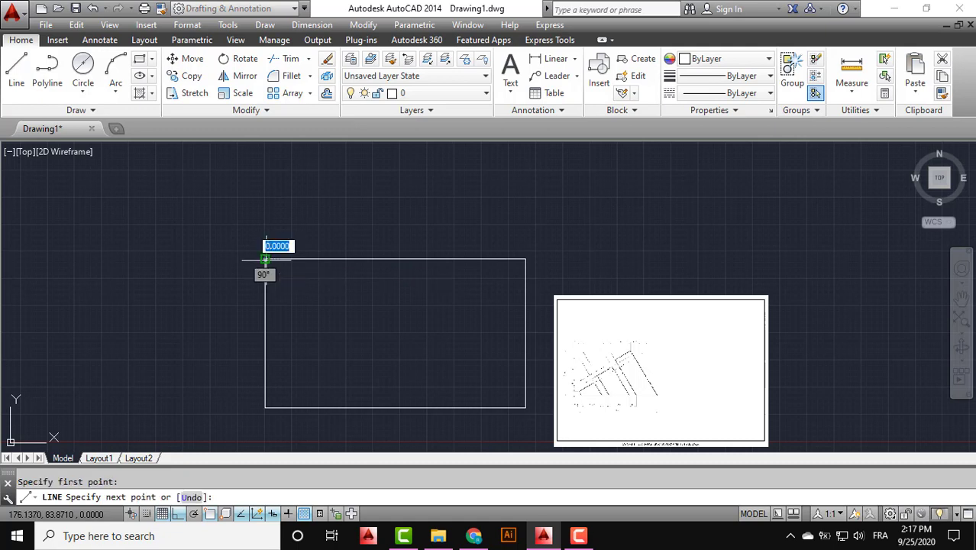
click(265, 232)
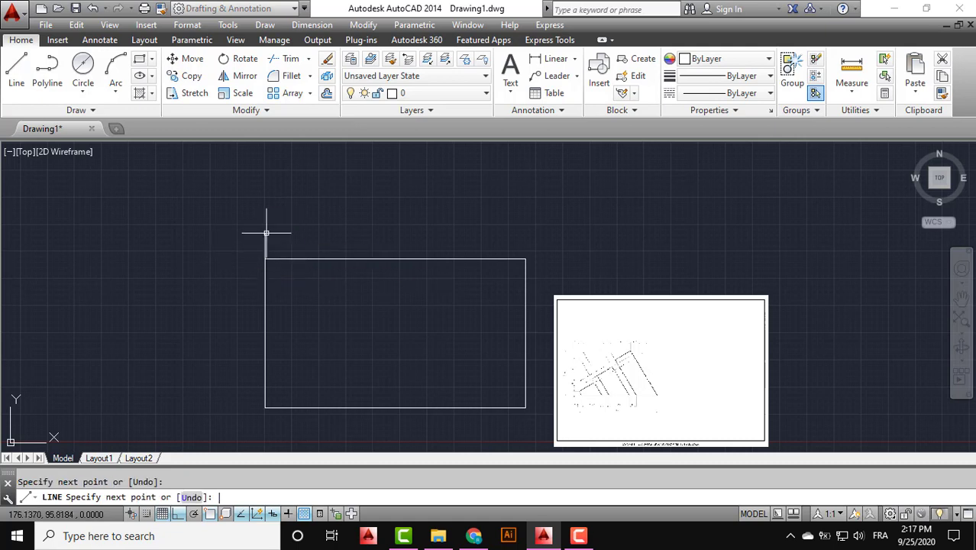
key(Return)
middle_drag(331, 304, 348, 246)
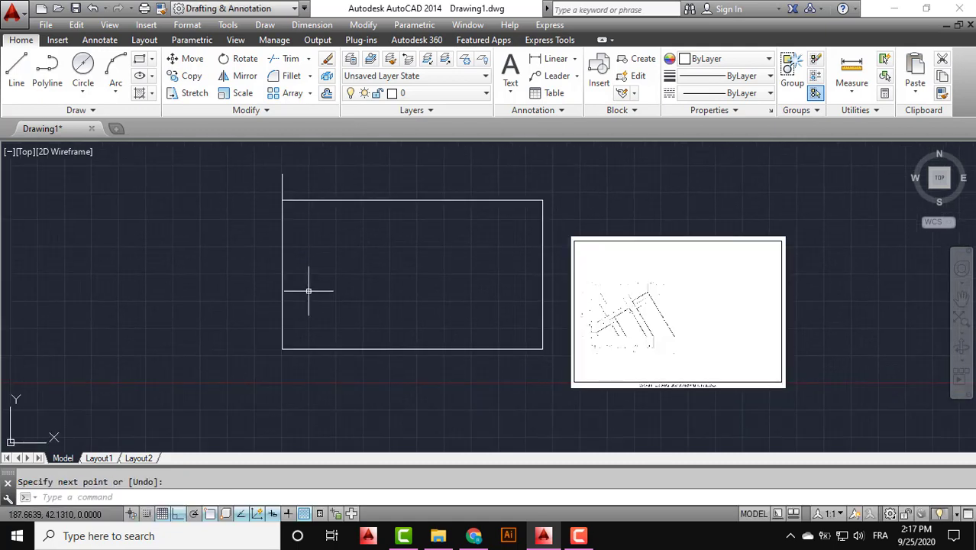
Start guide lines from the rectangle's bottom-left corner and zoom to check the reference.
key(Return)
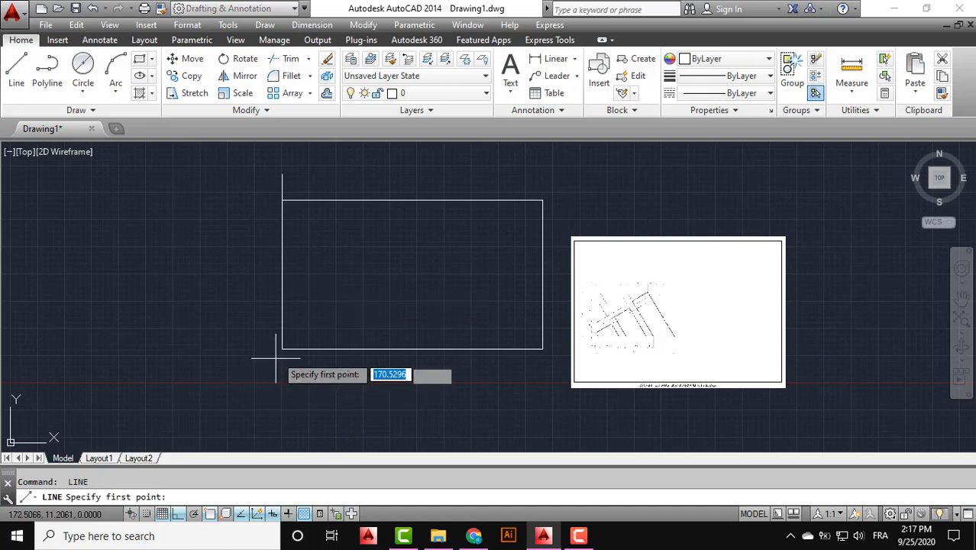
click(282, 349)
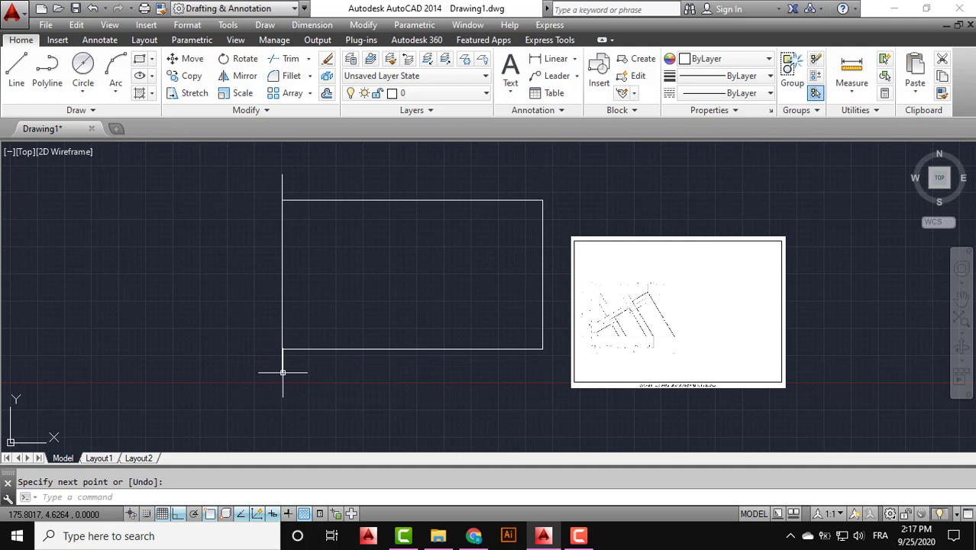
key(Return)
key(Return)
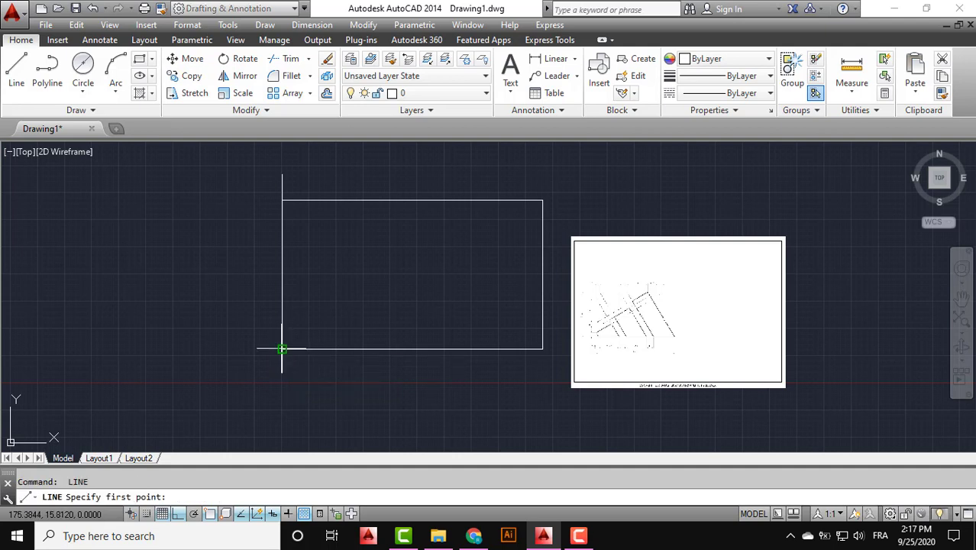
click(282, 349)
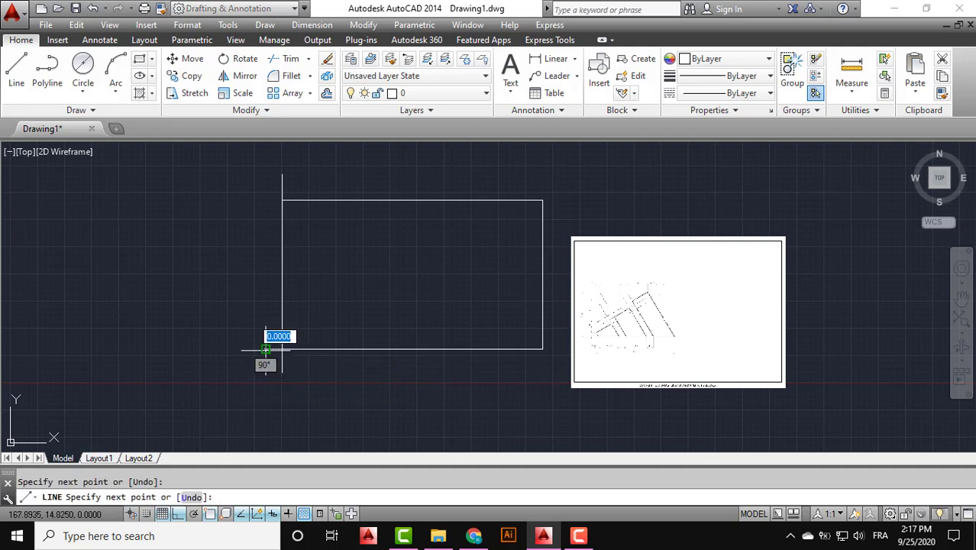
scroll(698, 320, up, 1)
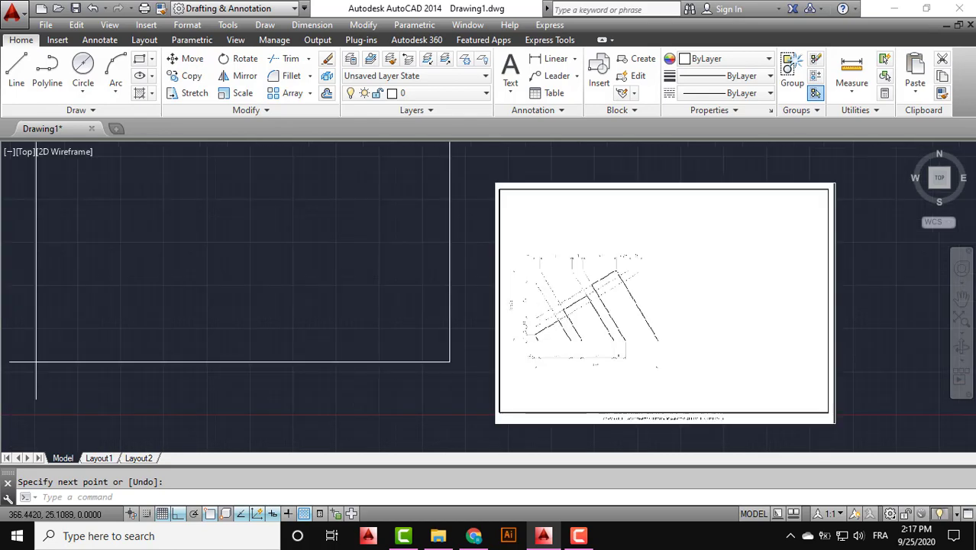
scroll(665, 344, up, 1)
scroll(512, 362, up, 1)
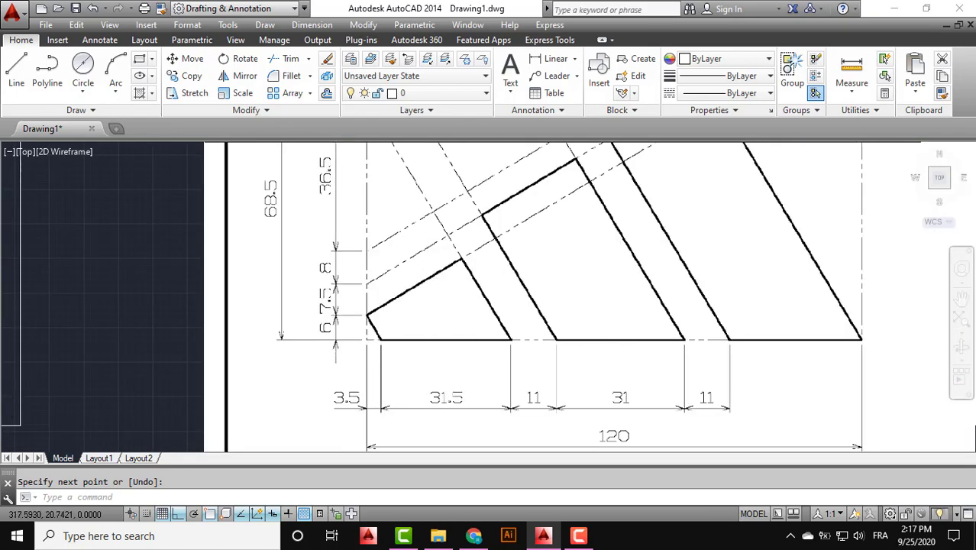
scroll(283, 348, down, 5)
scroll(533, 348, down, 3)
scroll(270, 372, up, 3)
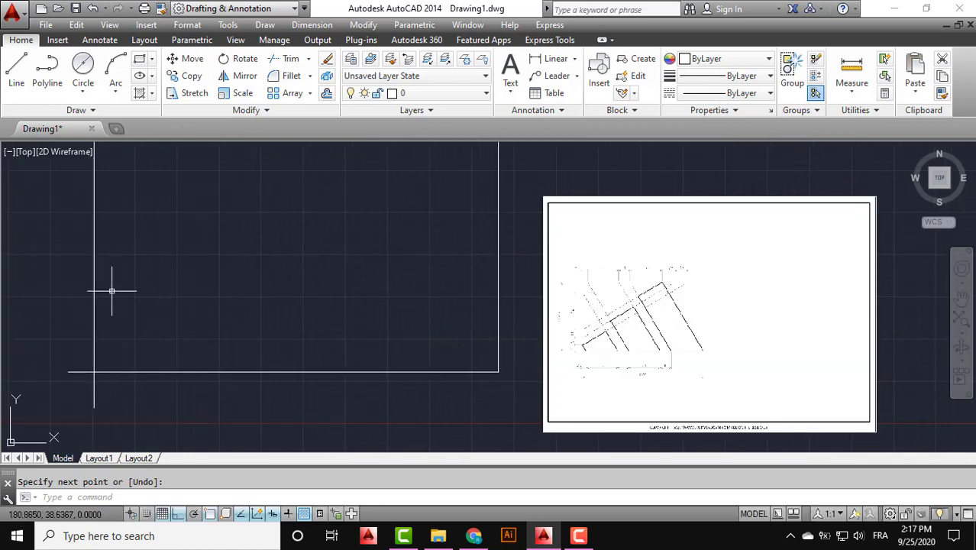
Offset the left vertical guide line 3.5 units to the right.
click(327, 92)
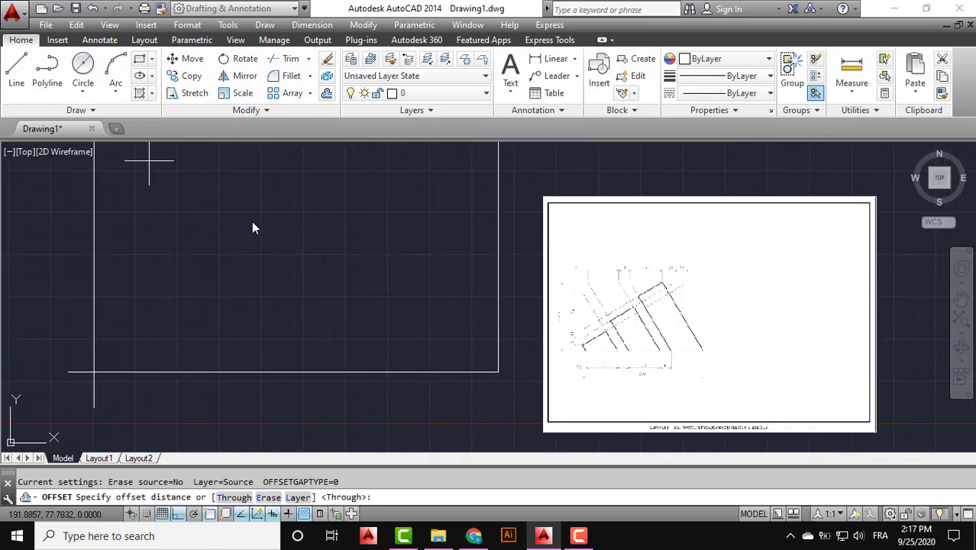
text(3.5)
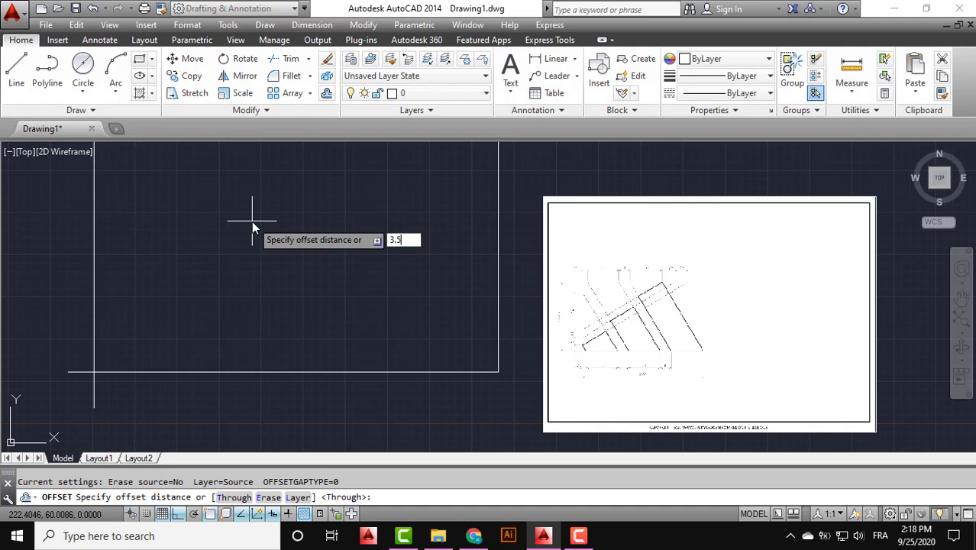
key(Return)
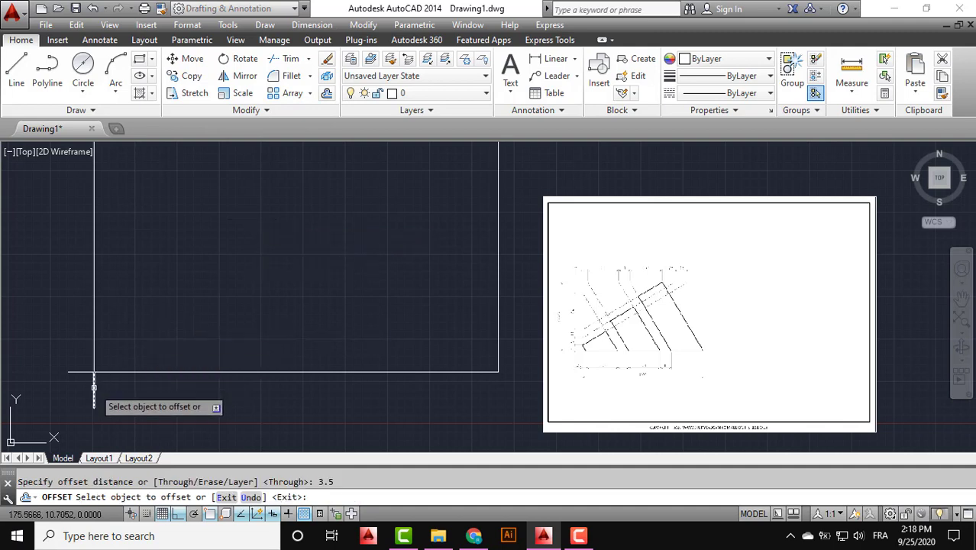
click(94, 385)
click(149, 385)
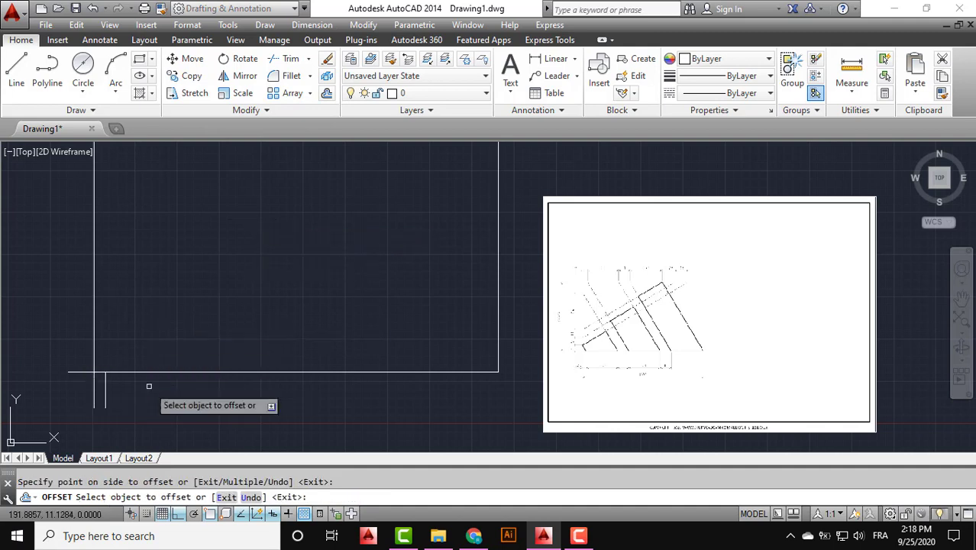
Offset the new short line 31.5 units, then the latest copy 11 units, to the right.
click(105, 387)
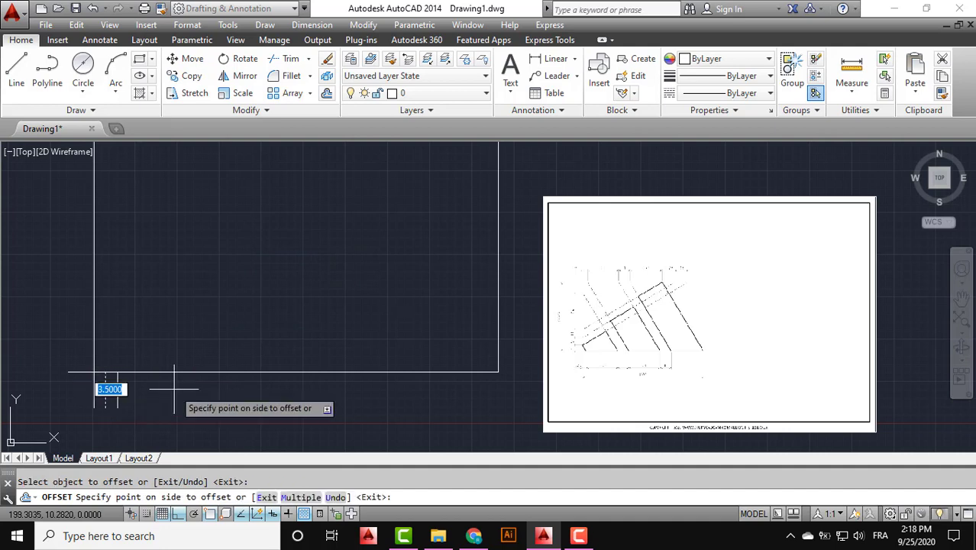
key(Return)
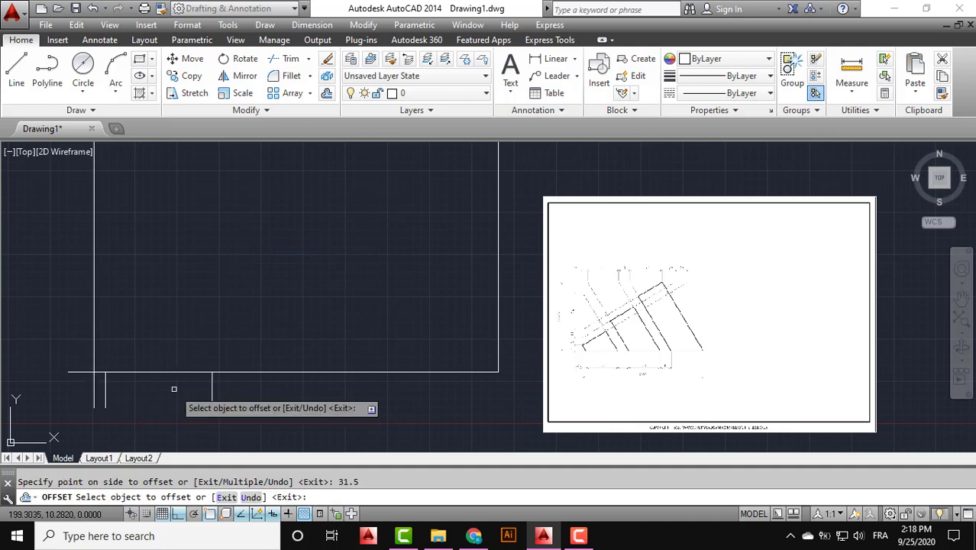
click(213, 390)
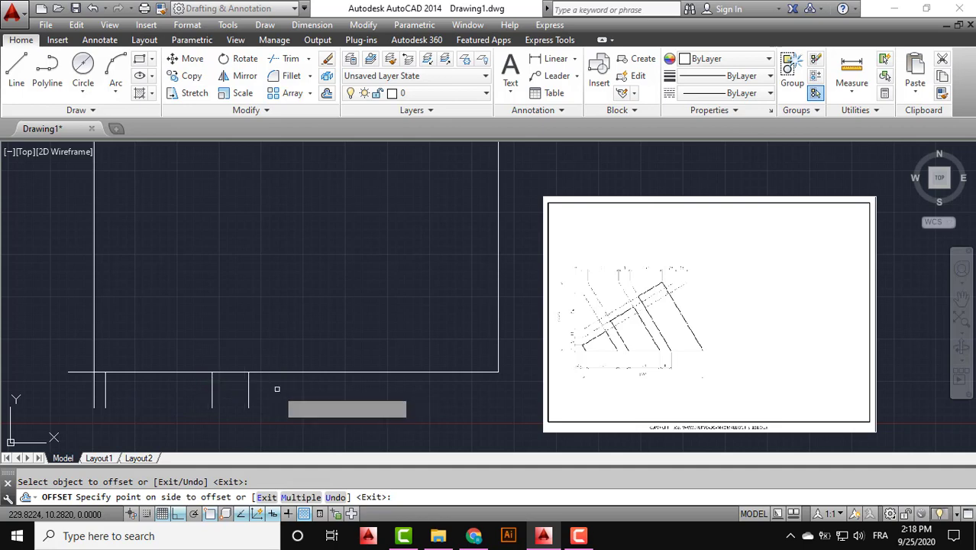
key(Return)
scroll(787, 363, up, 3)
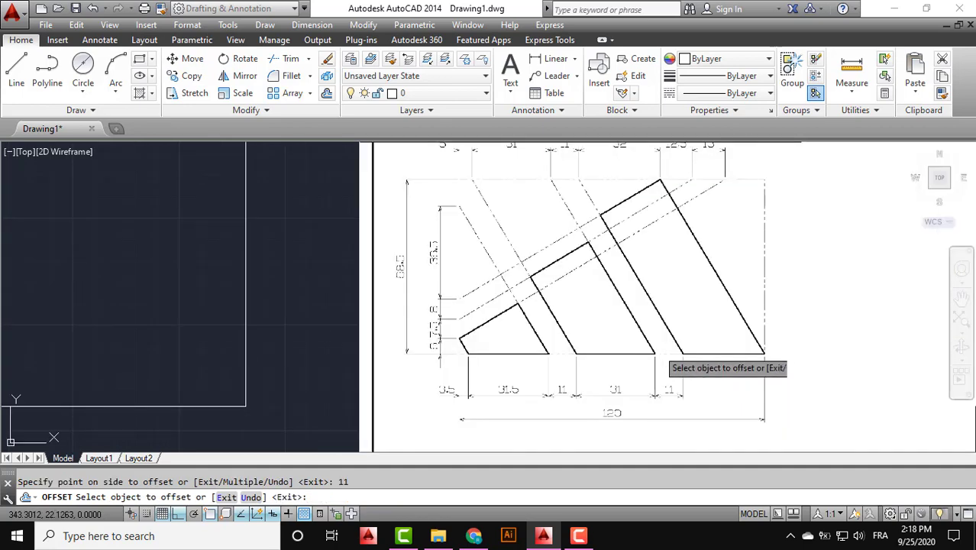
scroll(481, 396, up, 3)
scroll(603, 371, down, 2)
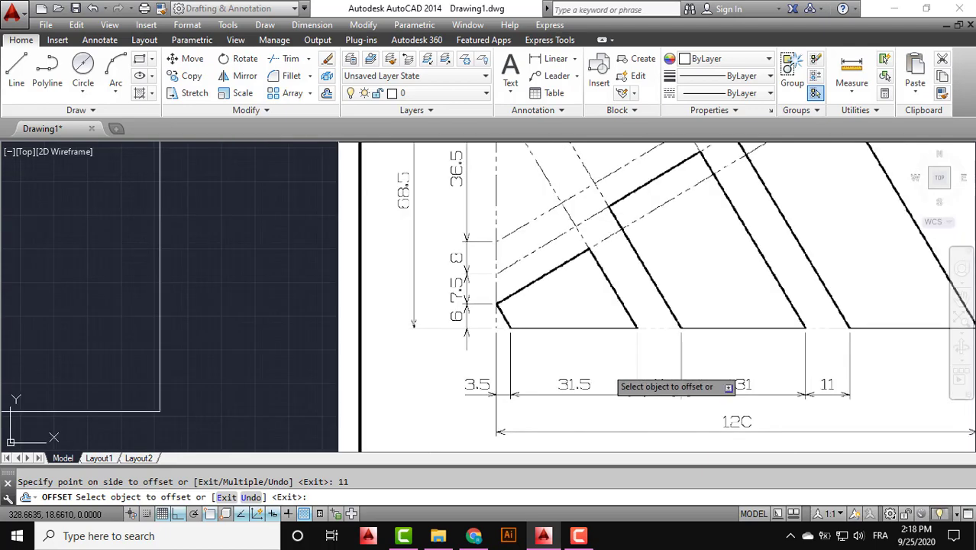
scroll(604, 370, down, 2)
scroll(474, 371, down, 2)
scroll(393, 373, down, 2)
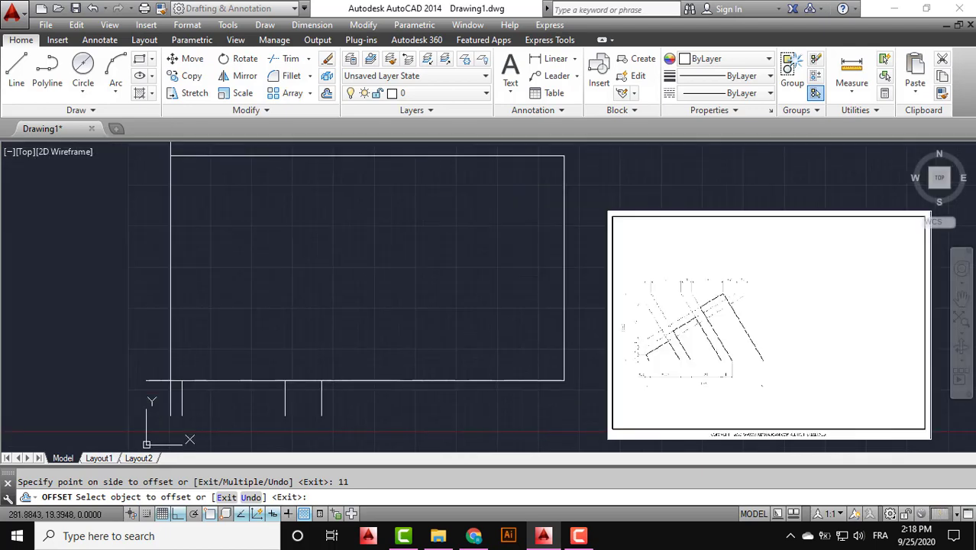
Offset the short guide line 31 units right, then its copy another 11 units.
click(321, 391)
text(31)
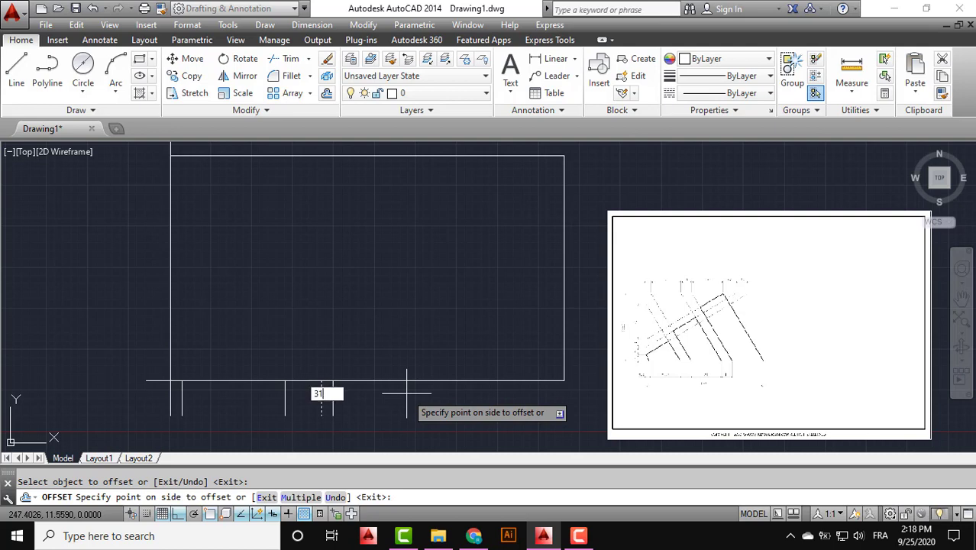
key(Return)
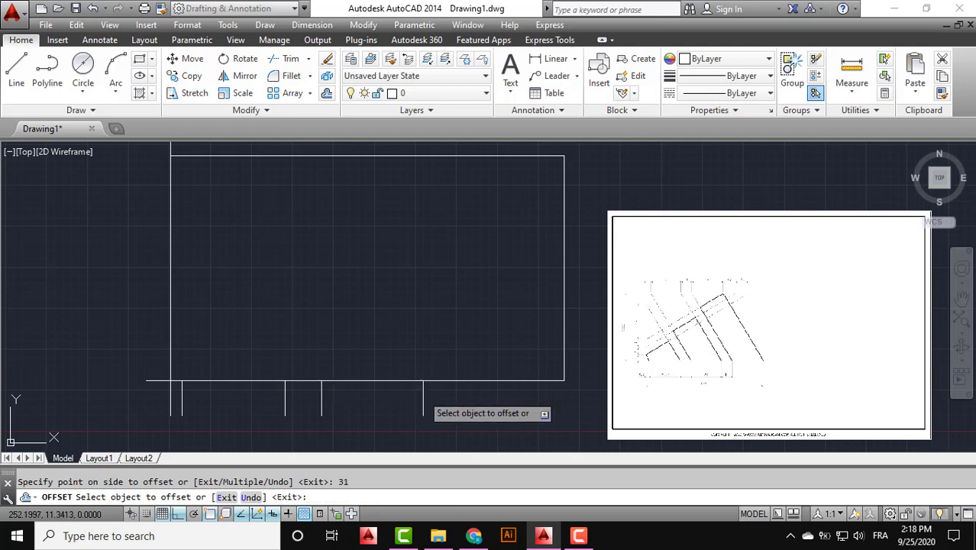
click(423, 400)
text(11)
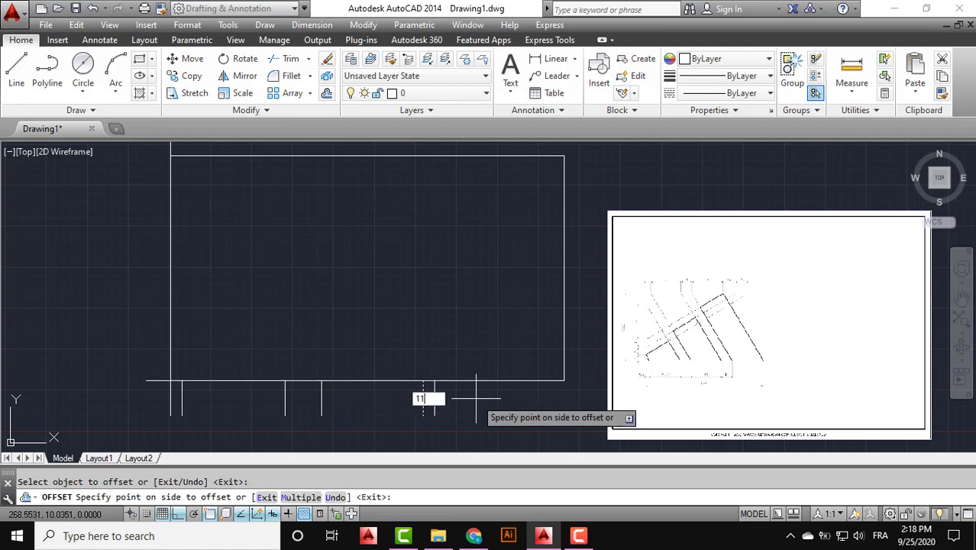
key(Return)
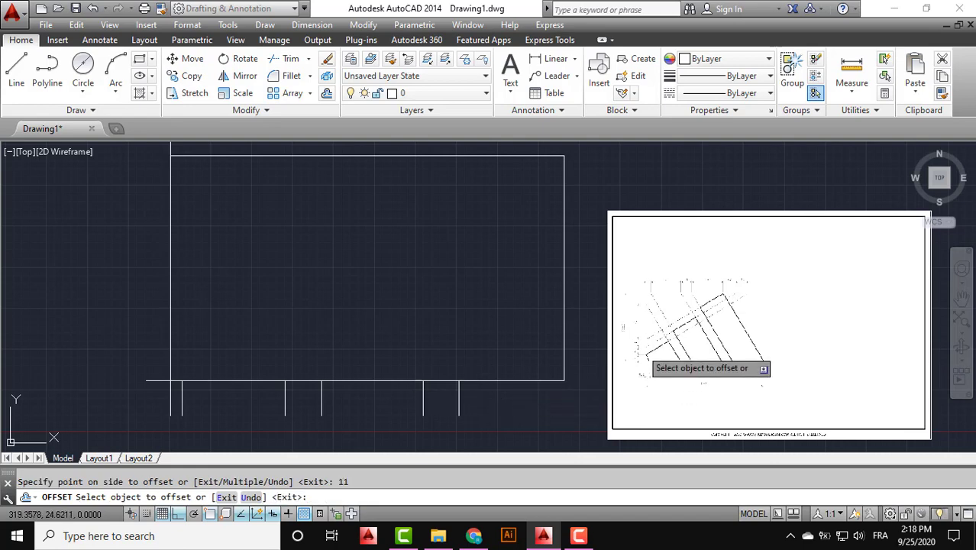
scroll(638, 342, up, 4)
scroll(630, 359, up, 2)
scroll(630, 358, up, 2)
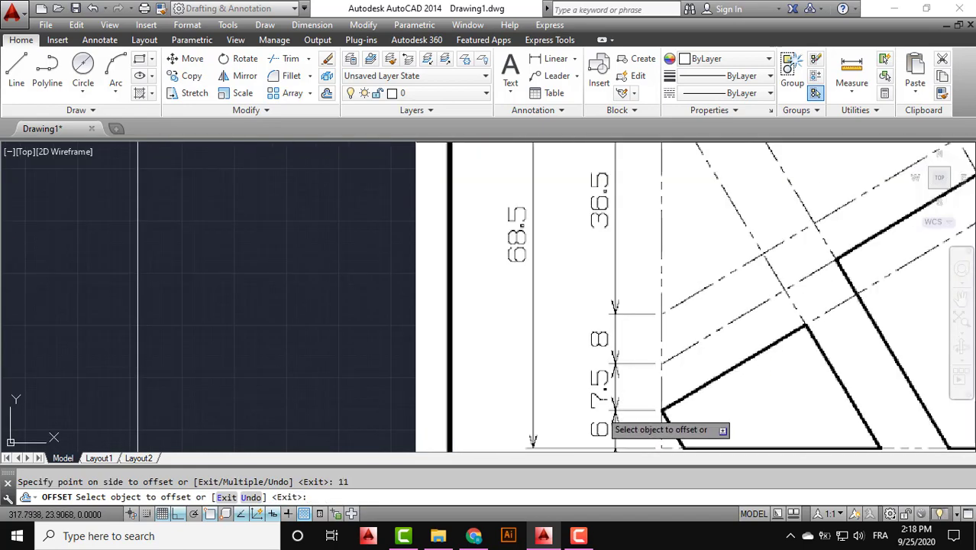
scroll(603, 387, down, 2)
scroll(603, 387, down, 3)
scroll(603, 387, down, 3)
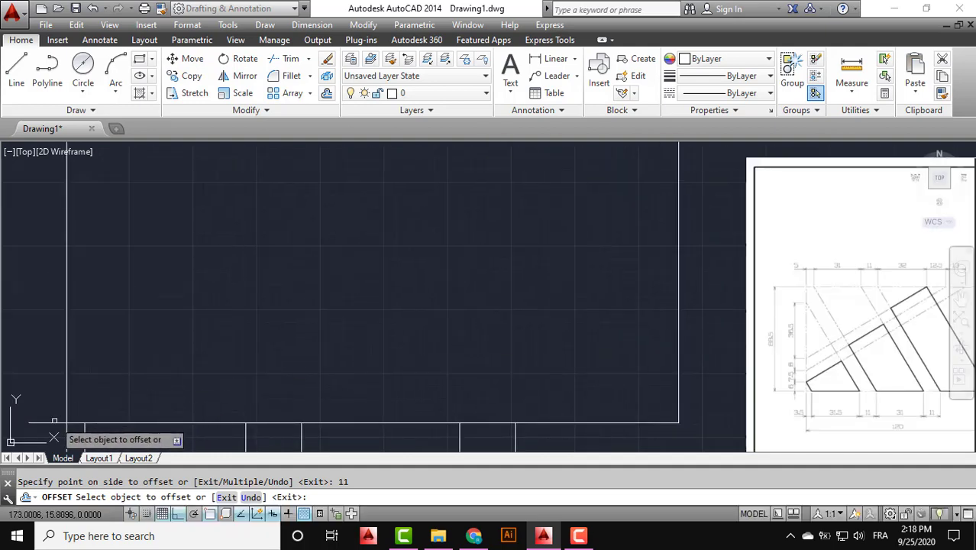
Offset the horizontal guide line upward by 6, then the new copy by 7.5.
click(53, 422)
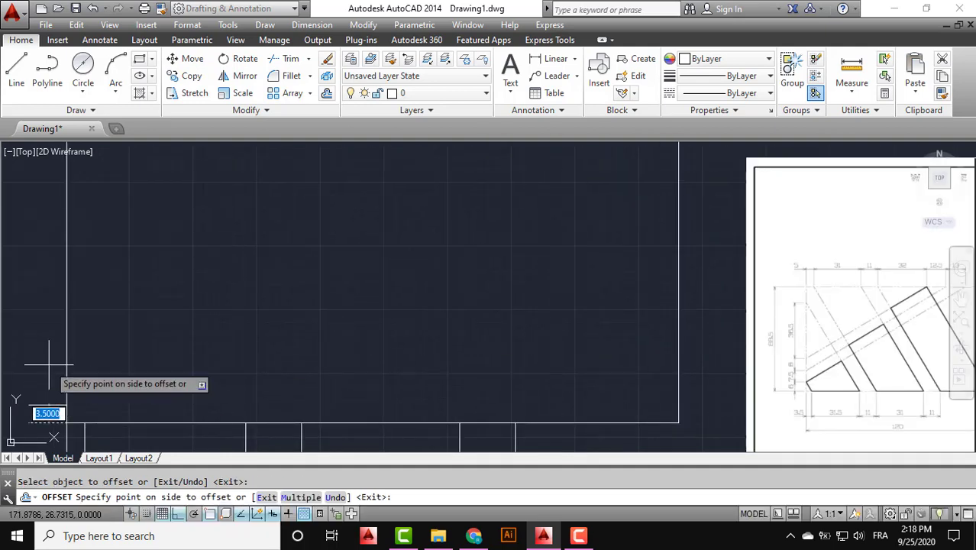
key(Return)
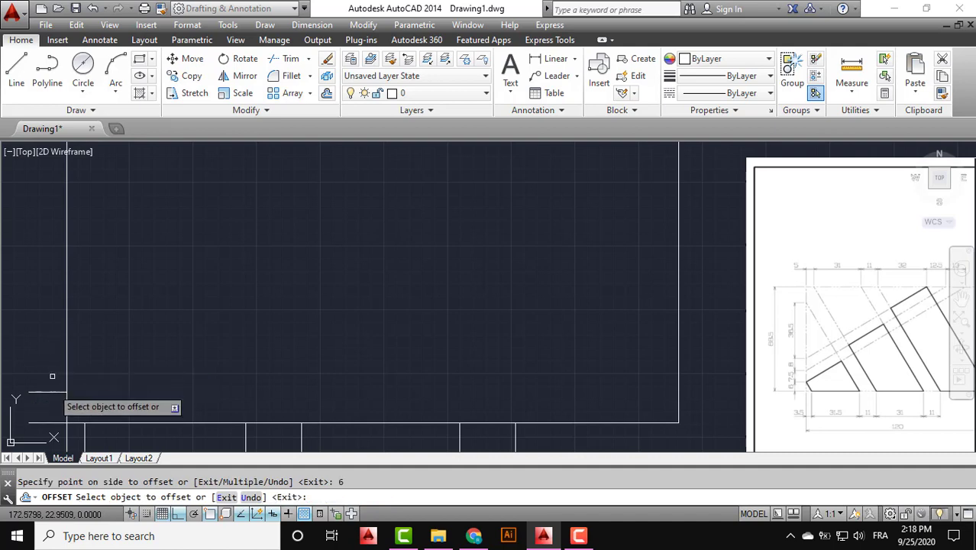
click(52, 392)
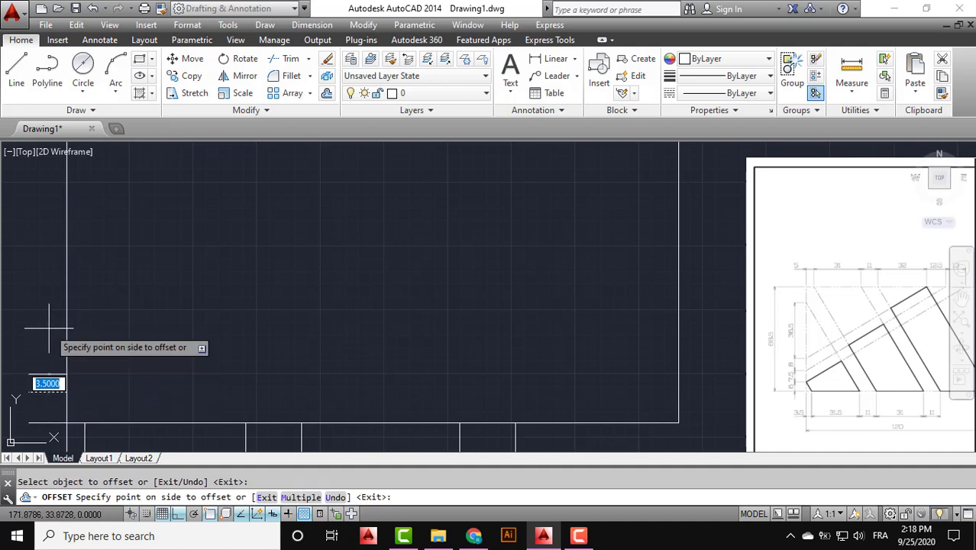
text(7.5)
key(Return)
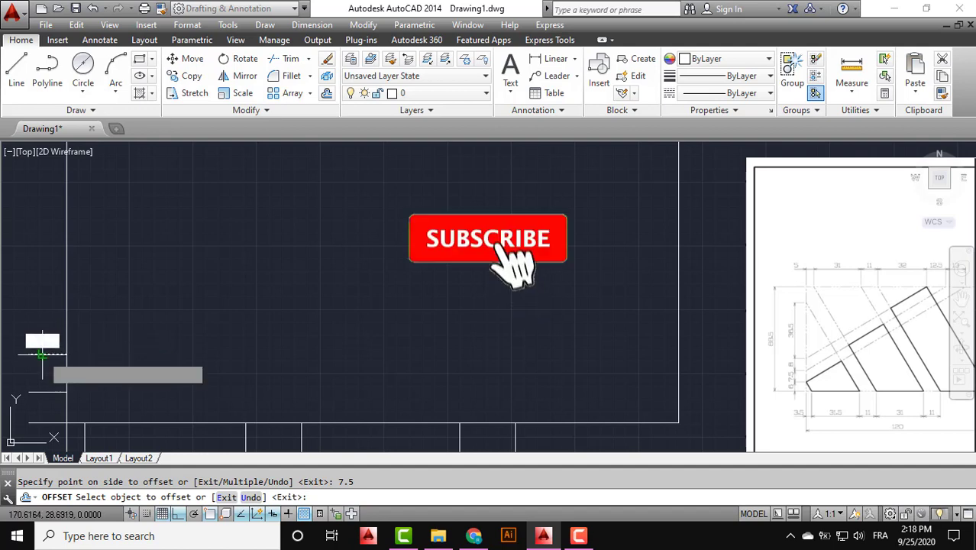
Offset the latest horizontal guide lines upward by 8 and then 36.5 units.
click(48, 354)
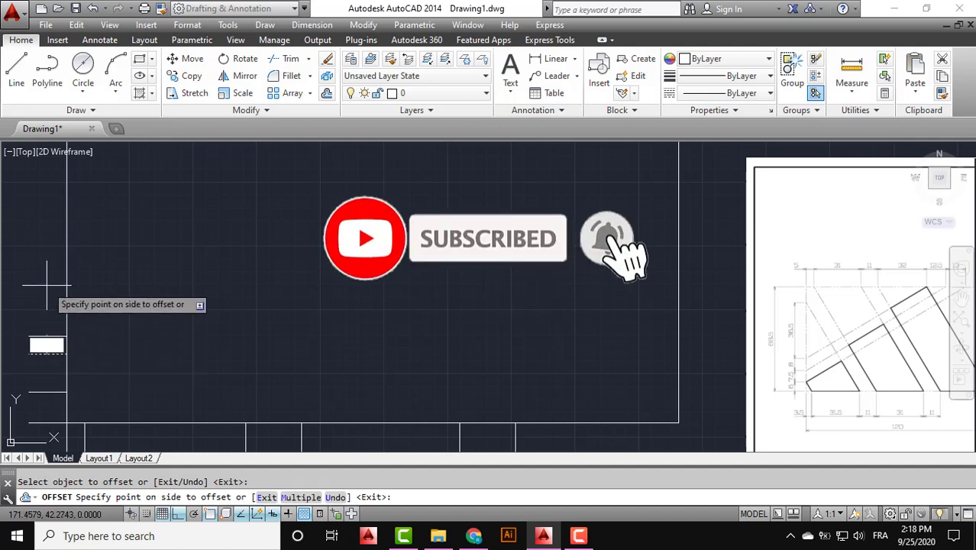
text(8)
key(Return)
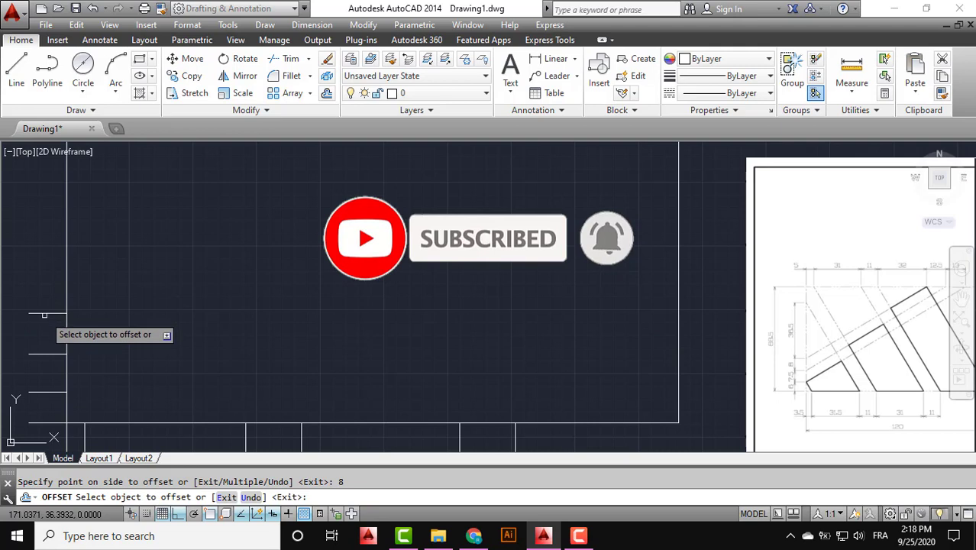
click(43, 311)
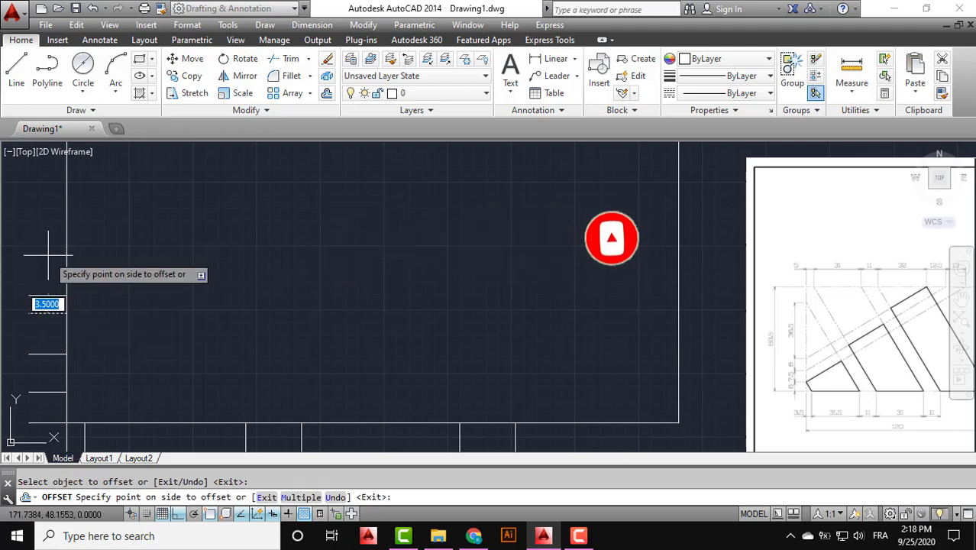
text(3)
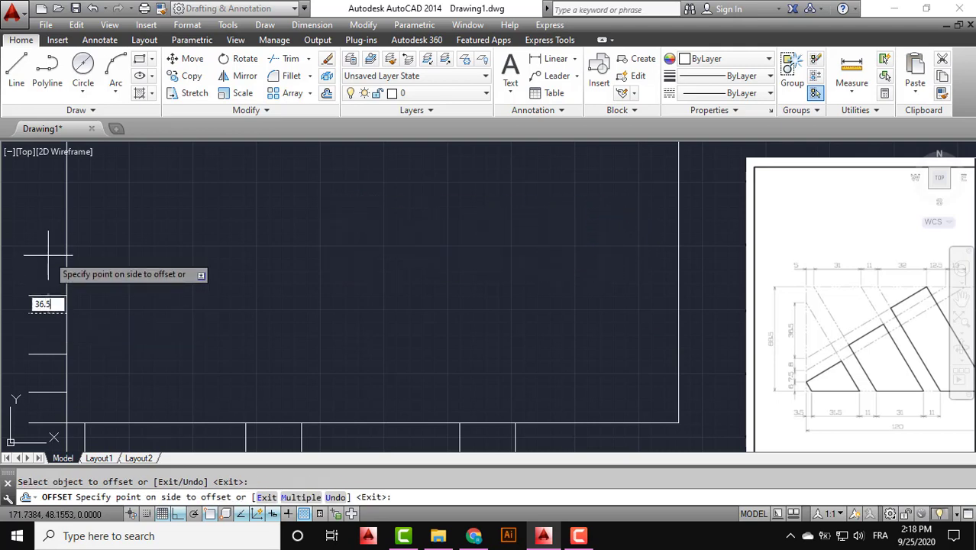
key(Return)
scroll(202, 291, down, 2)
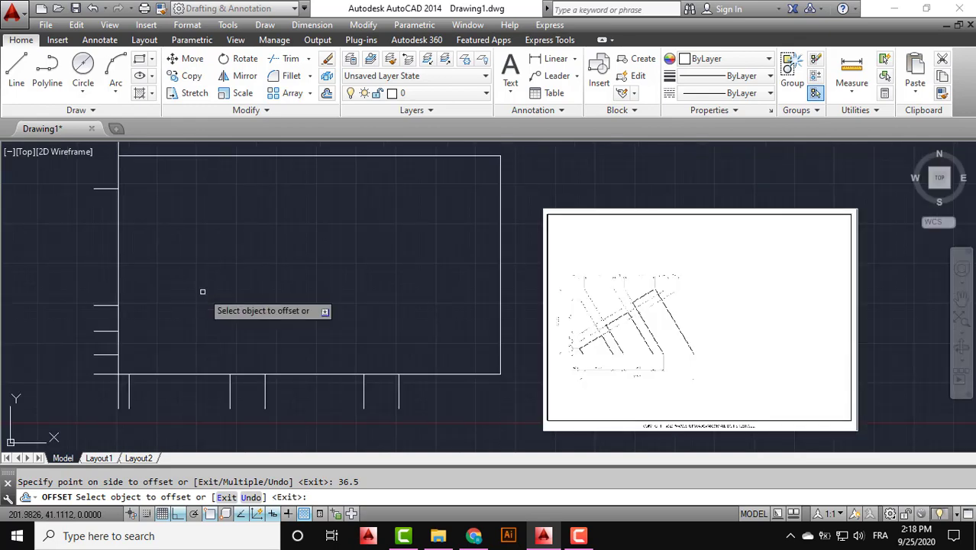
scroll(416, 378, up, 2)
scroll(359, 374, up, 2)
scroll(403, 366, up, 1)
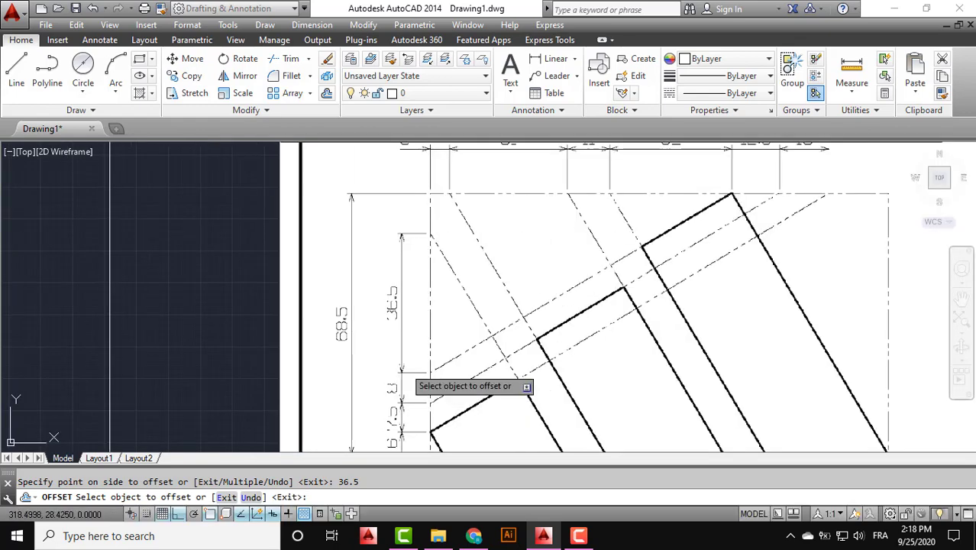
scroll(405, 313, up, 5)
Offset the vertical line above the rectangle right by 5, then 31, then 11 units.
scroll(407, 302, down, 5)
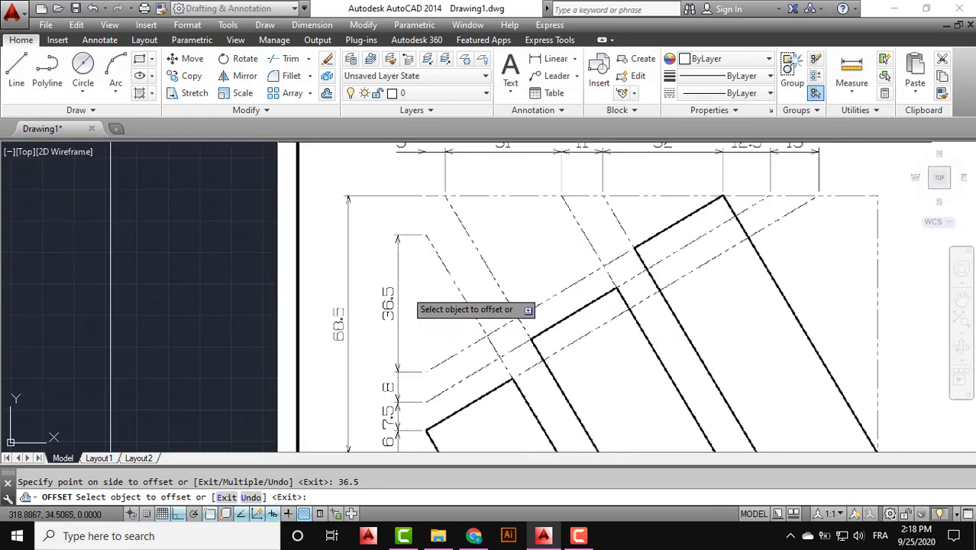
scroll(397, 336, up, 5)
scroll(413, 328, down, 5)
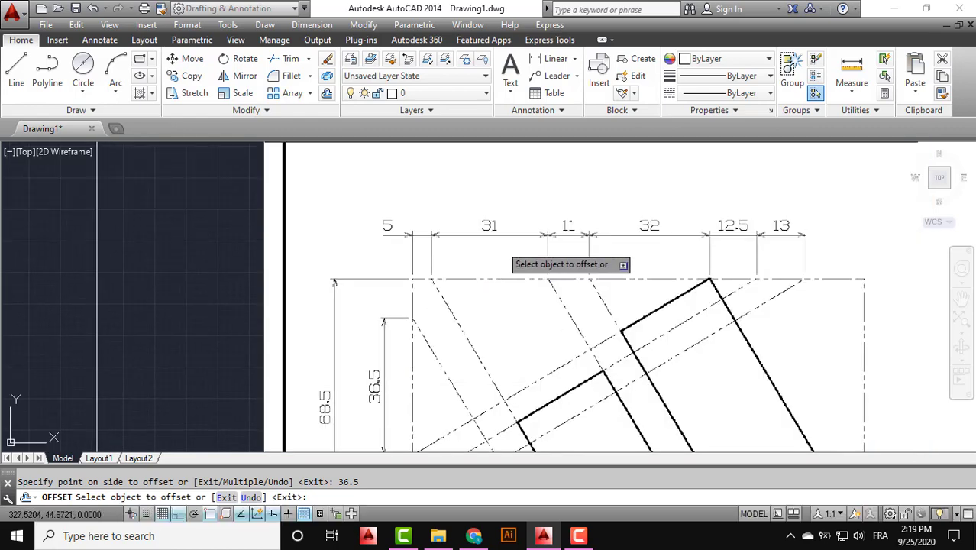
scroll(505, 258, down, 1)
scroll(382, 268, down, 2)
scroll(458, 273, up, 4)
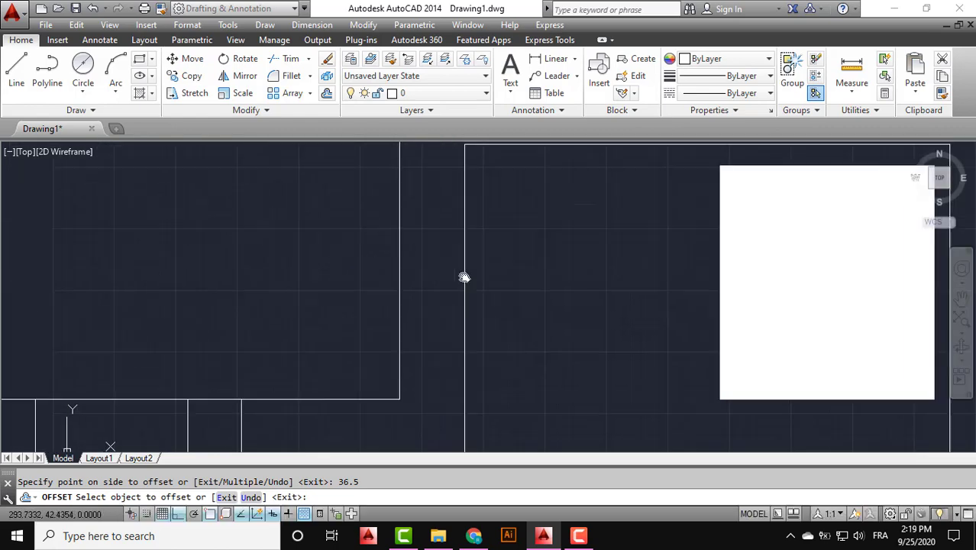
middle_drag(464, 276, 468, 265)
scroll(410, 285, down, 3)
scroll(410, 286, up, 3)
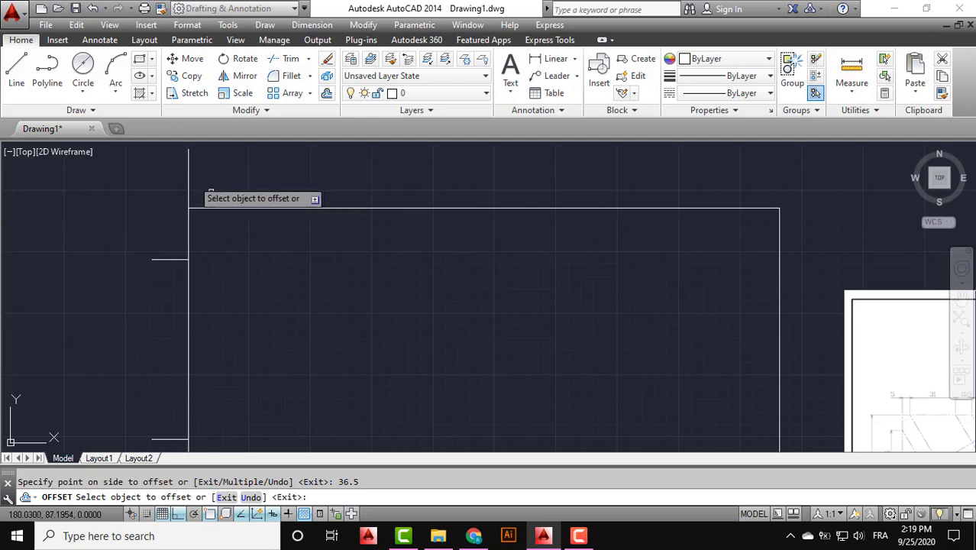
click(188, 171)
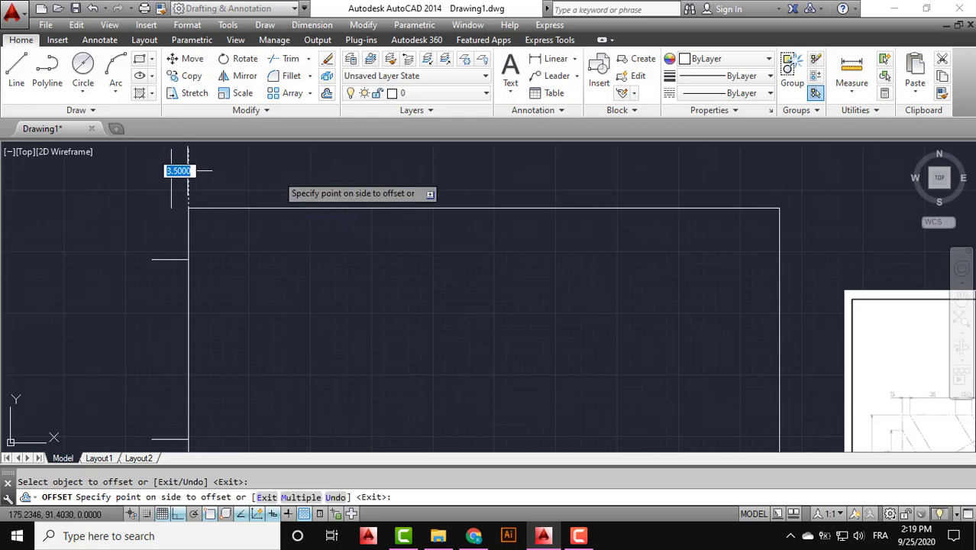
text(5)
key(Return)
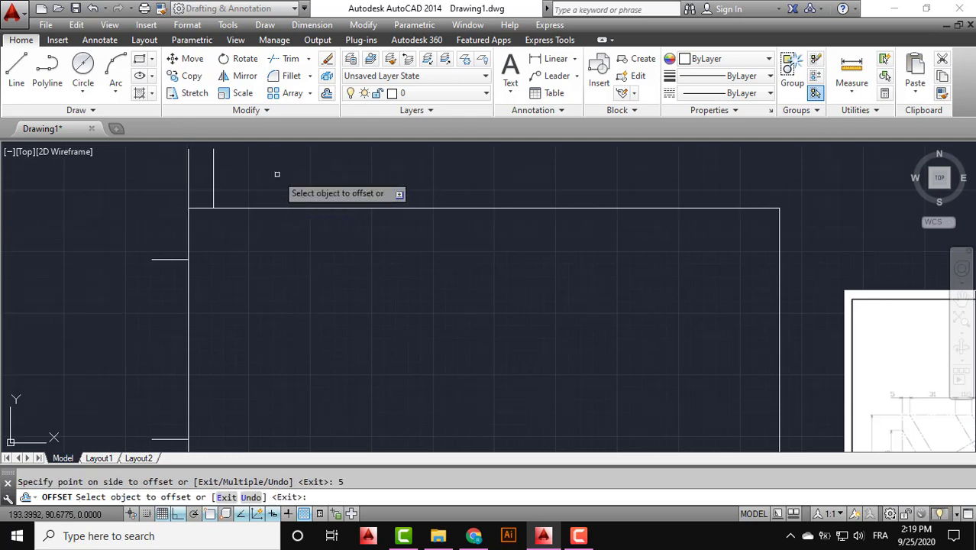
click(213, 174)
text(31)
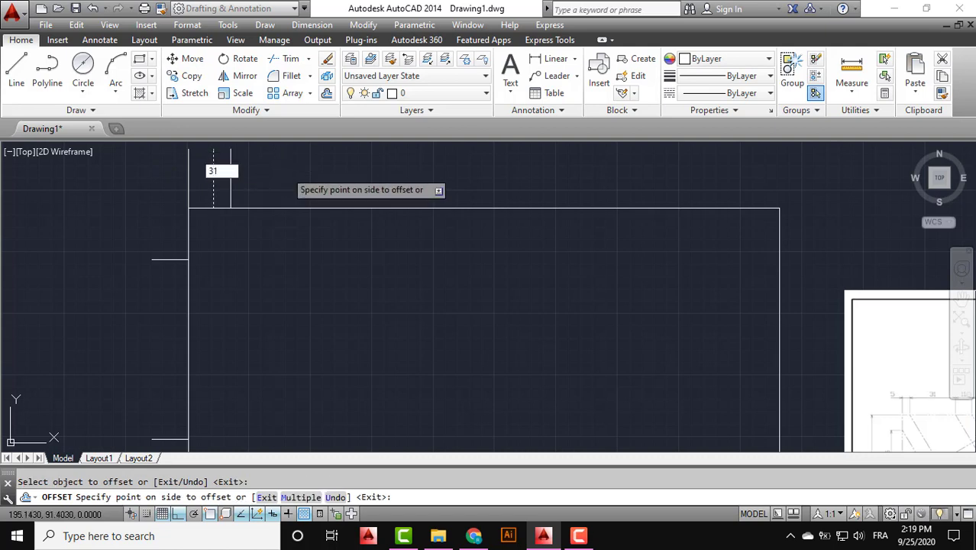
key(Return)
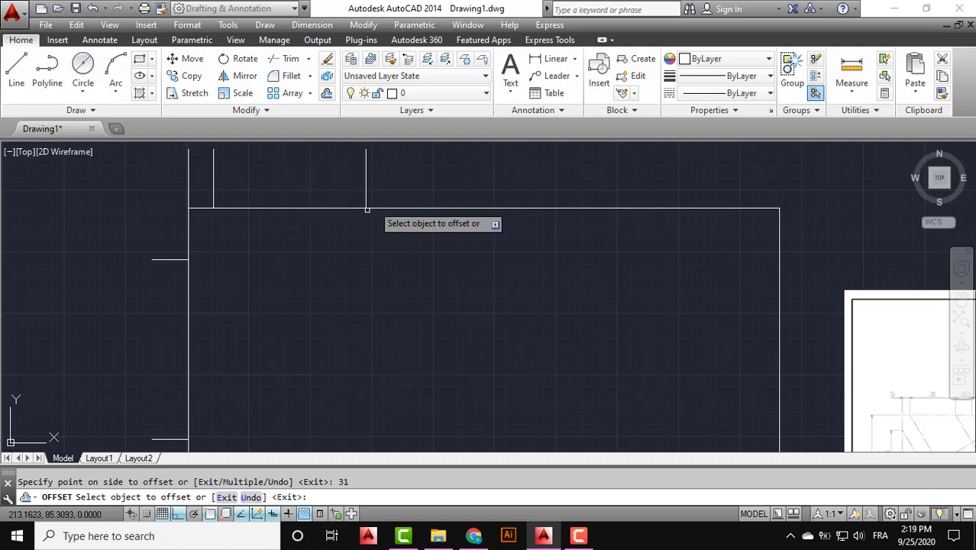
click(366, 184)
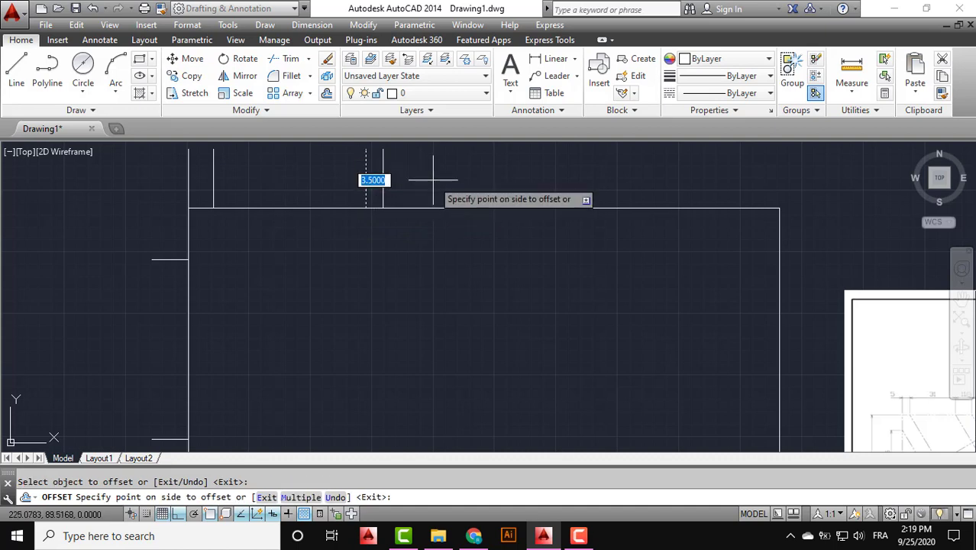
text(11)
key(Return)
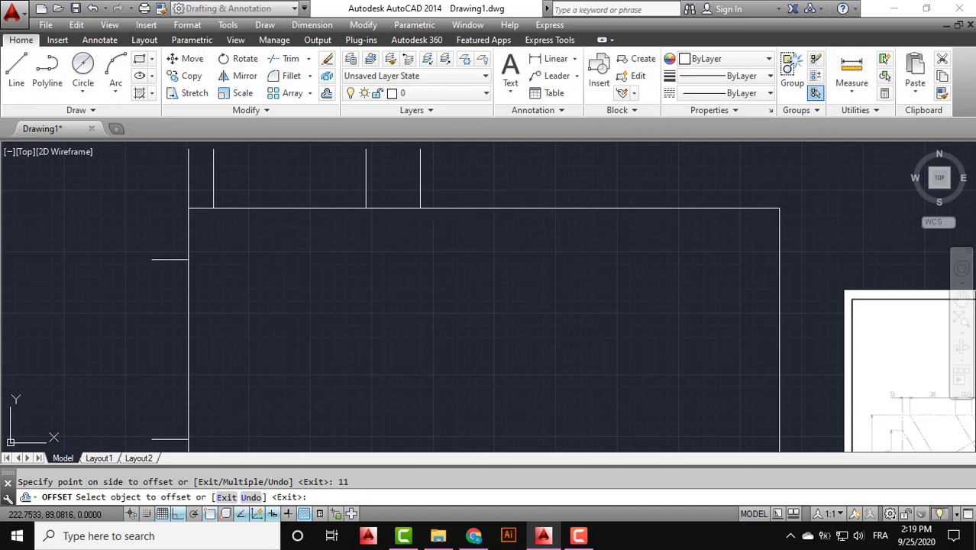
Add further top-edge vertical guides offset 32, 12.5 and 13 units to the right.
click(420, 182)
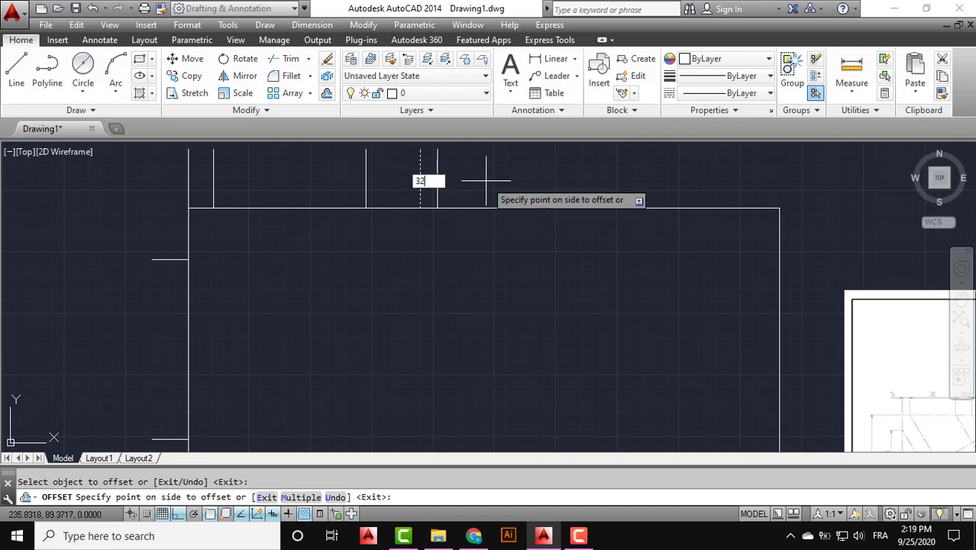
key(Return)
middle_drag(431, 230, 244, 286)
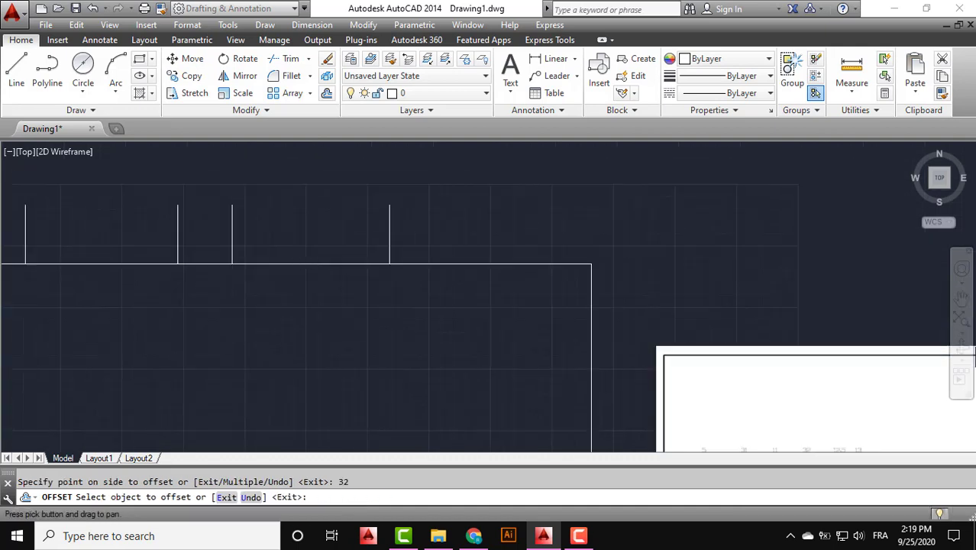
click(389, 223)
text(12.5)
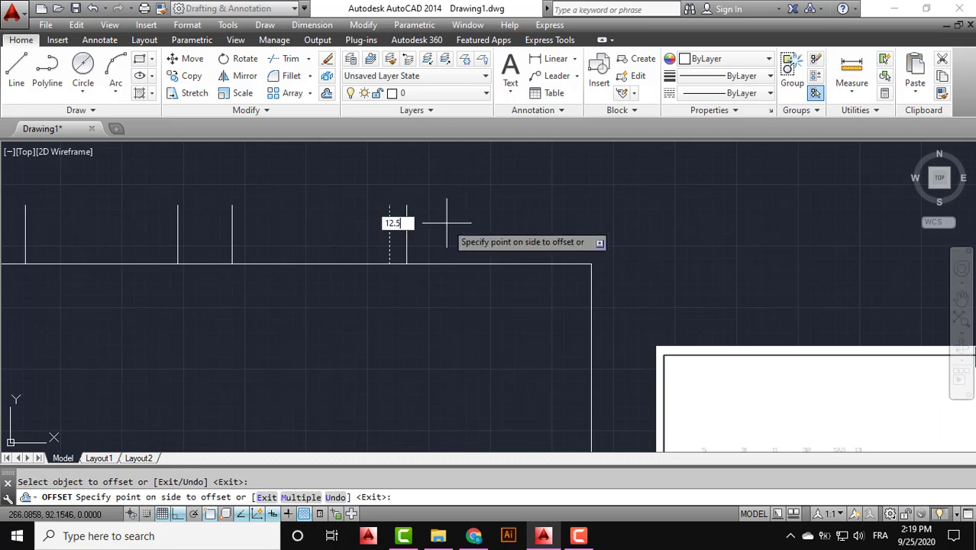
key(Return)
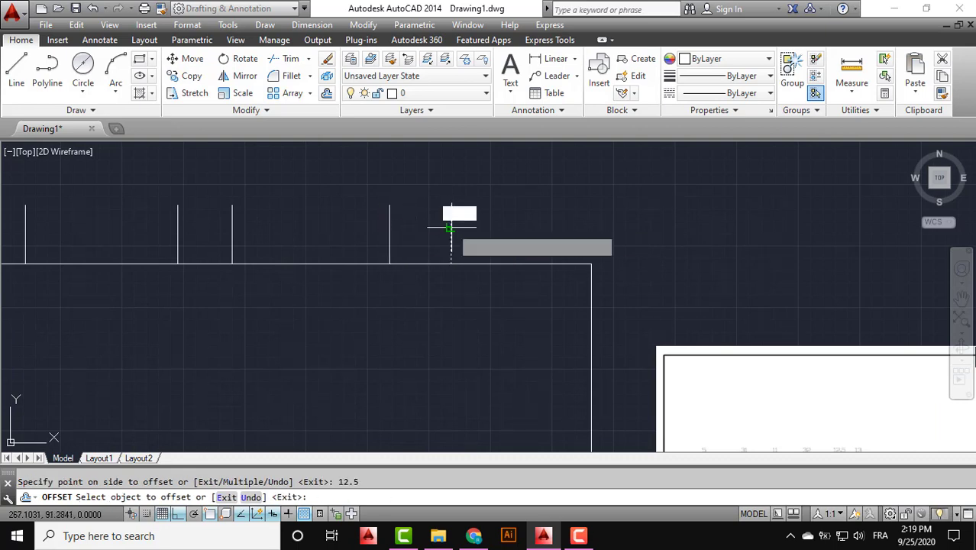
click(451, 227)
text(13)
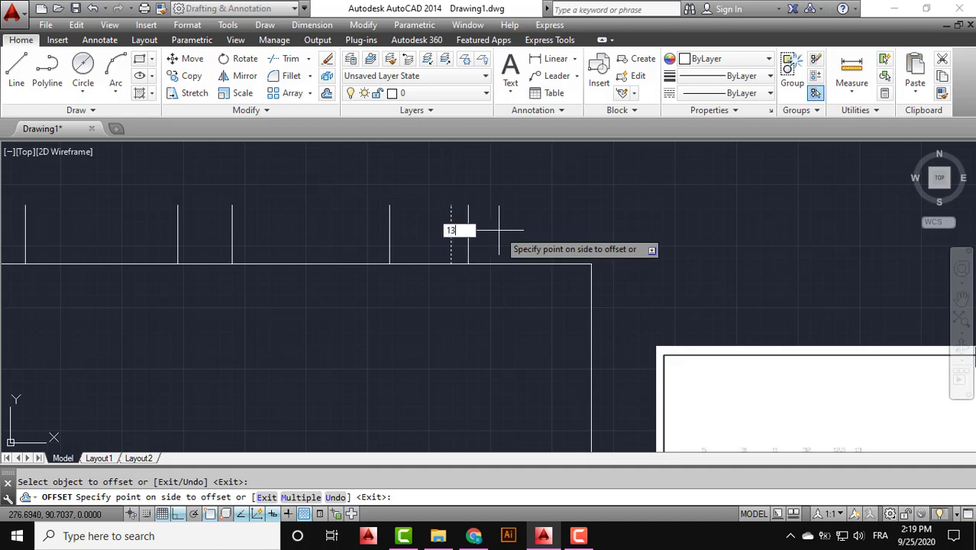
key(Return)
scroll(498, 227, down, 4)
Draw the short slanted corner segment from the lower-left guide intersection.
middle_drag(516, 266, 420, 267)
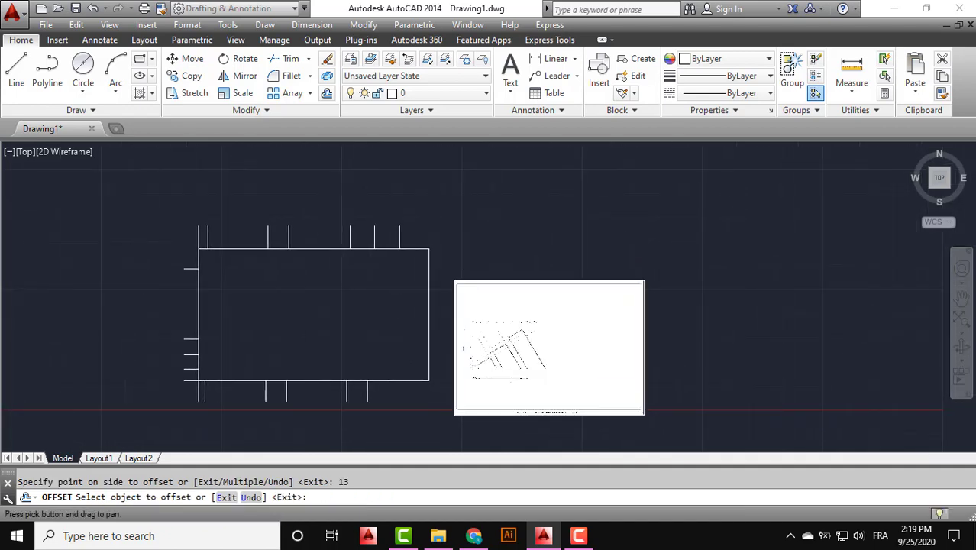
scroll(493, 339, up, 5)
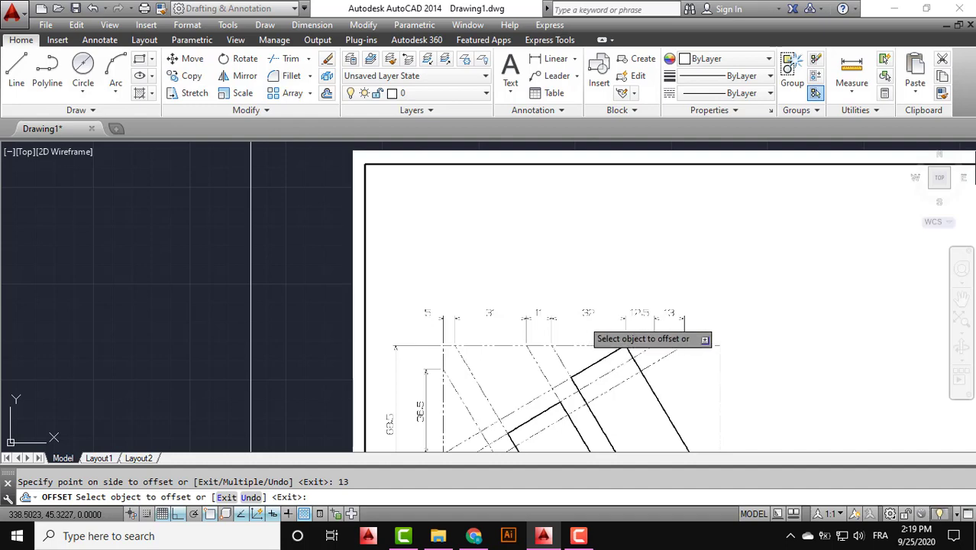
scroll(588, 336, down, 3)
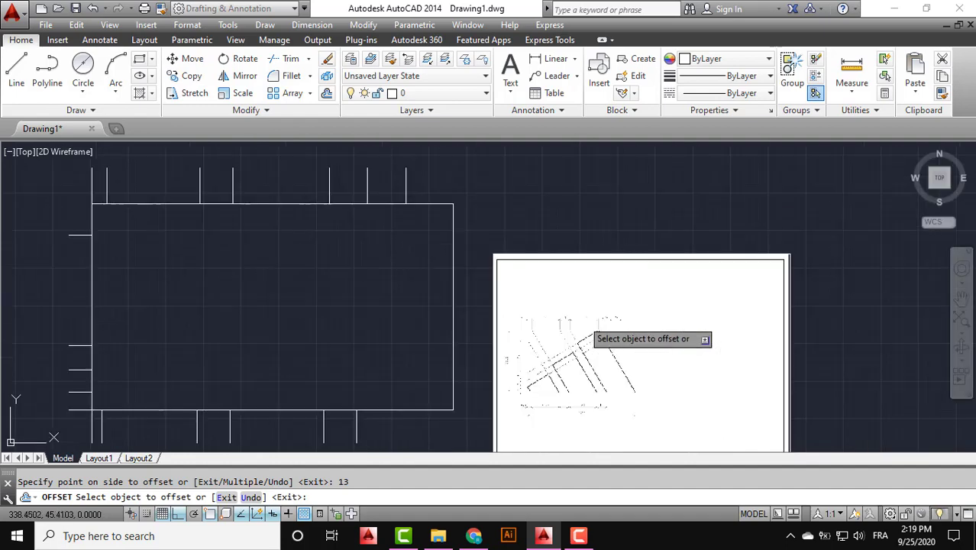
scroll(484, 325, down, 3)
middle_drag(462, 298, 510, 300)
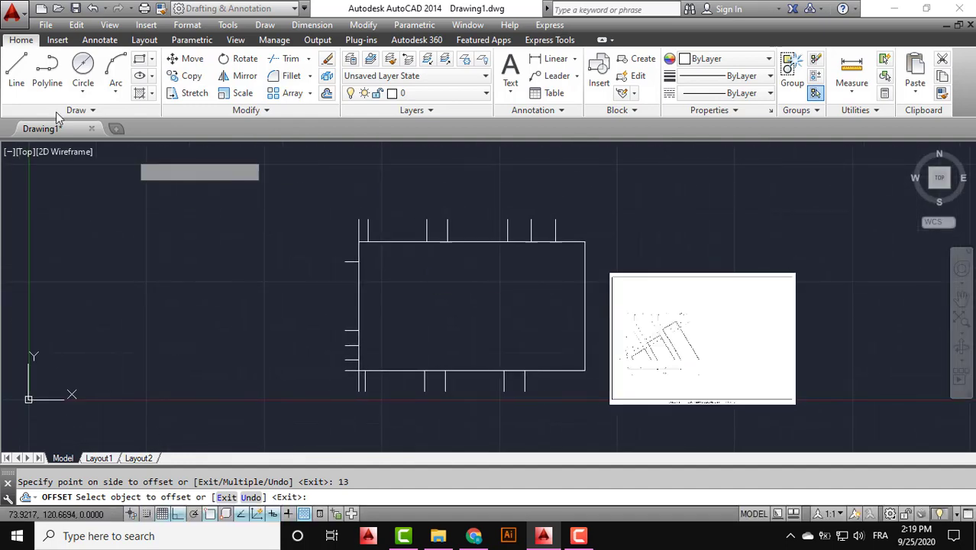
click(16, 69)
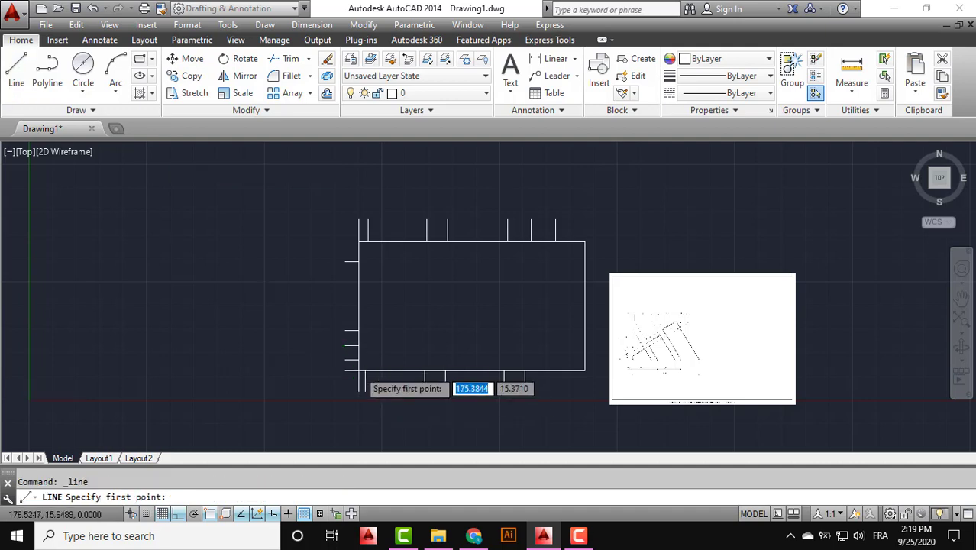
scroll(363, 382, up, 5)
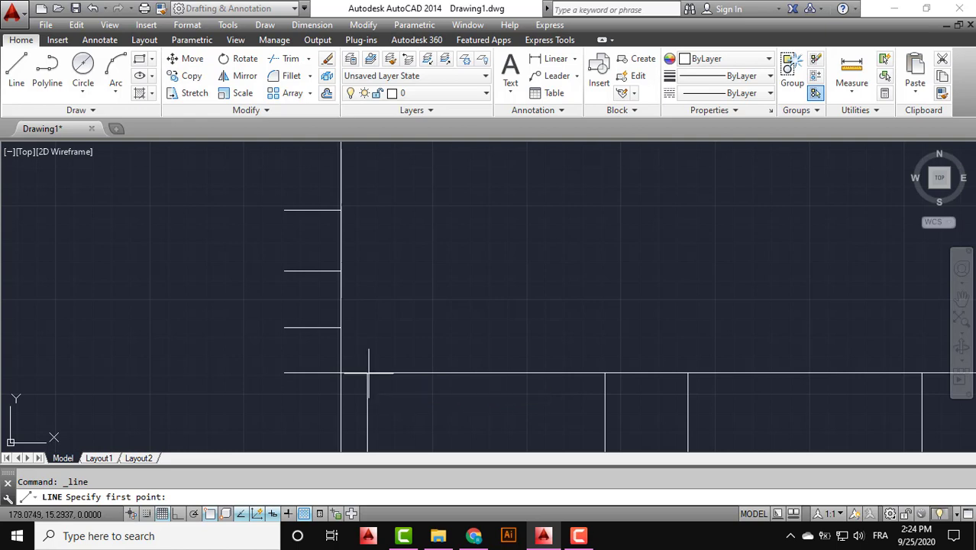
click(367, 373)
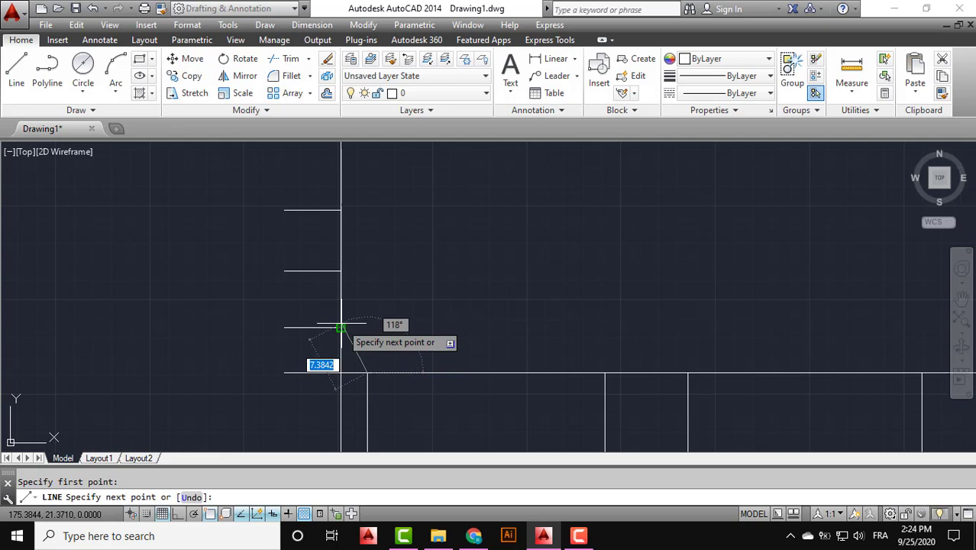
click(340, 328)
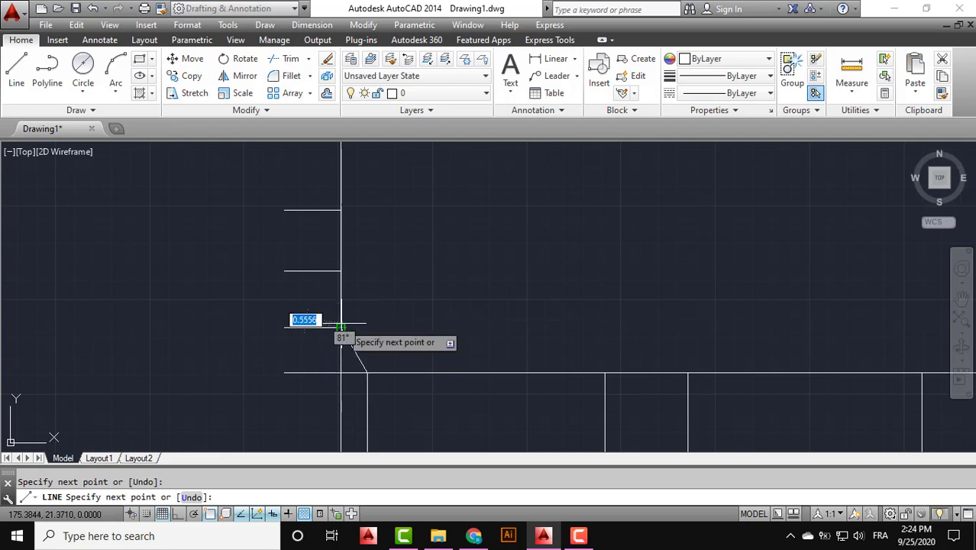
Draw two parallel diagonals from the left guide mark and top edge down to the bottom edge.
scroll(451, 310, down, 3)
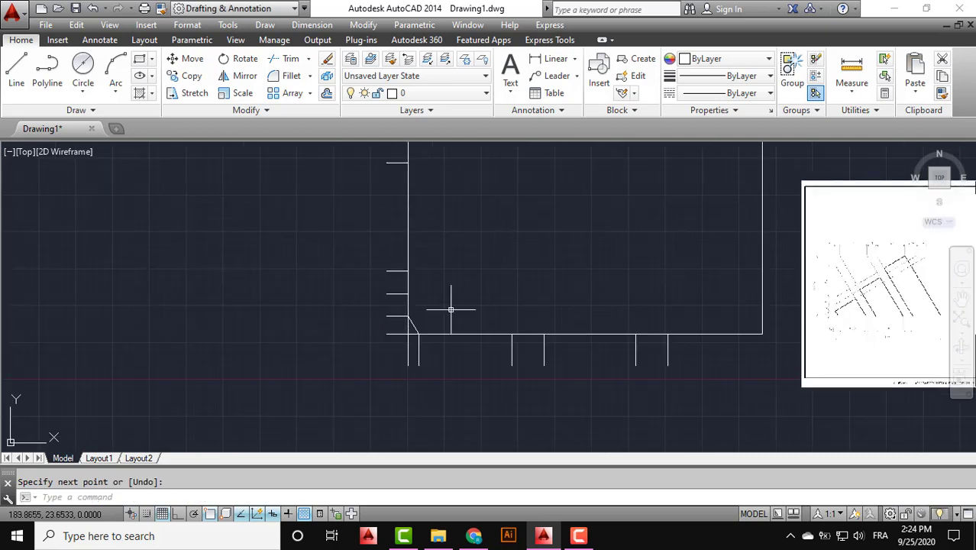
middle_drag(426, 330, 374, 370)
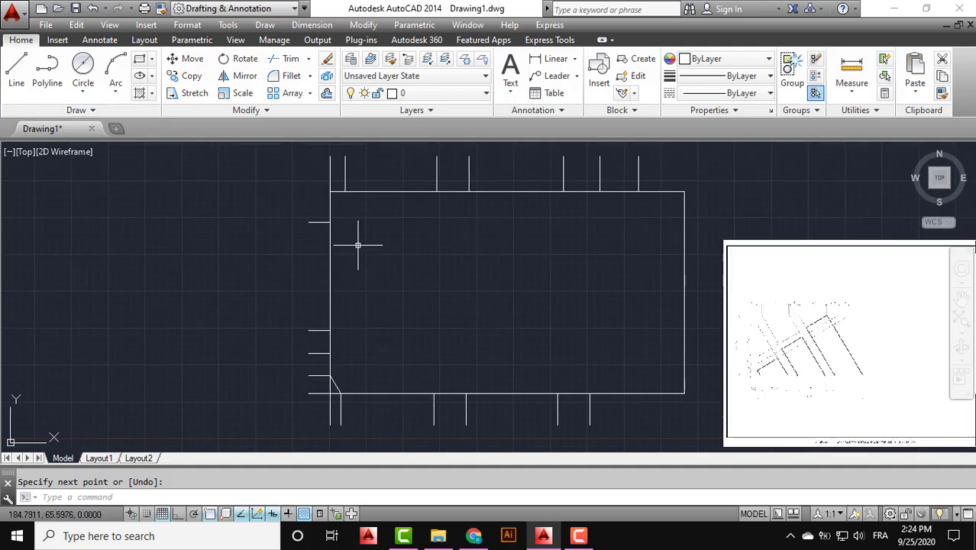
key(space)
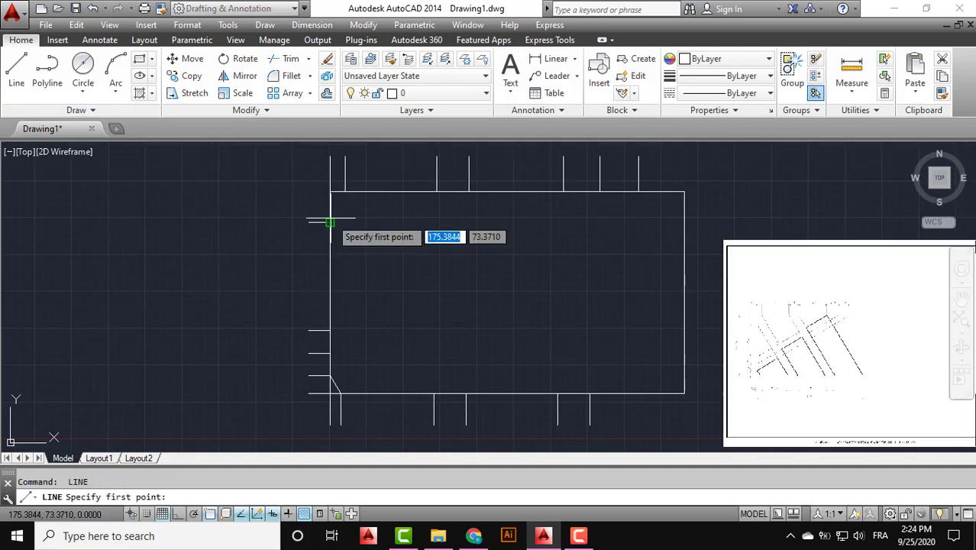
click(330, 223)
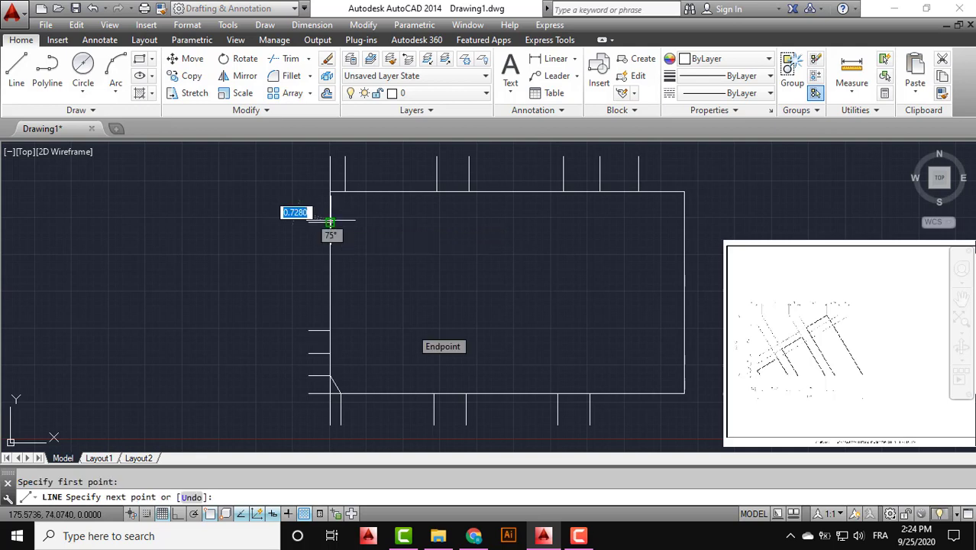
click(433, 393)
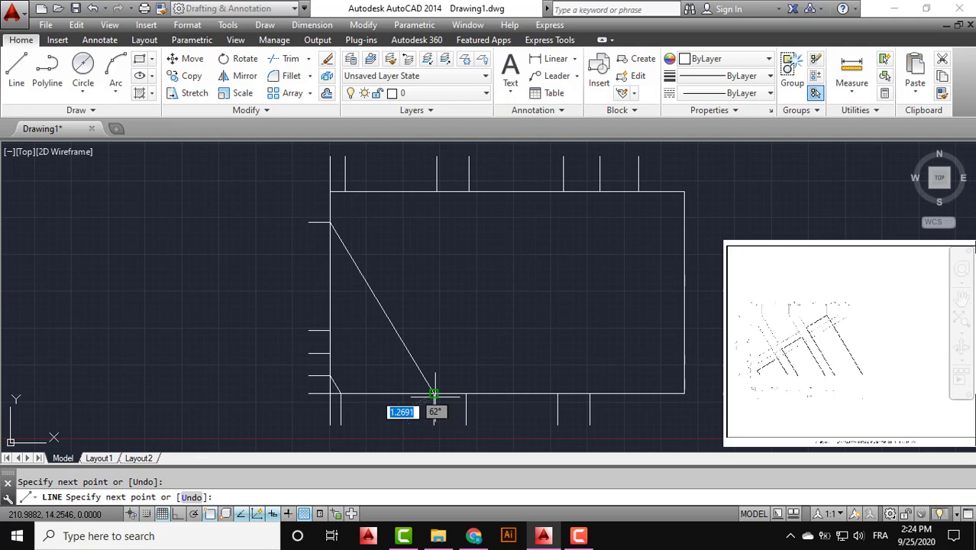
key(Return)
key(Return)
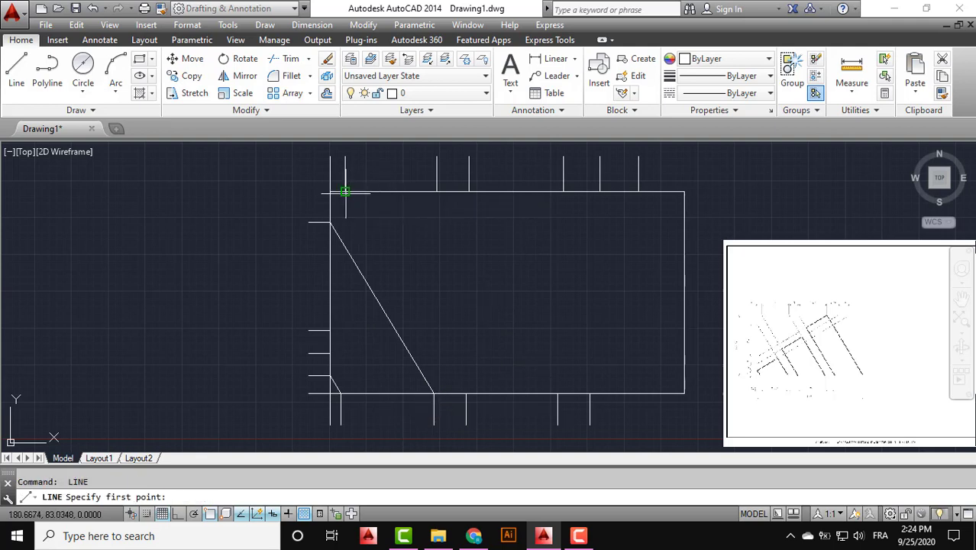
click(345, 191)
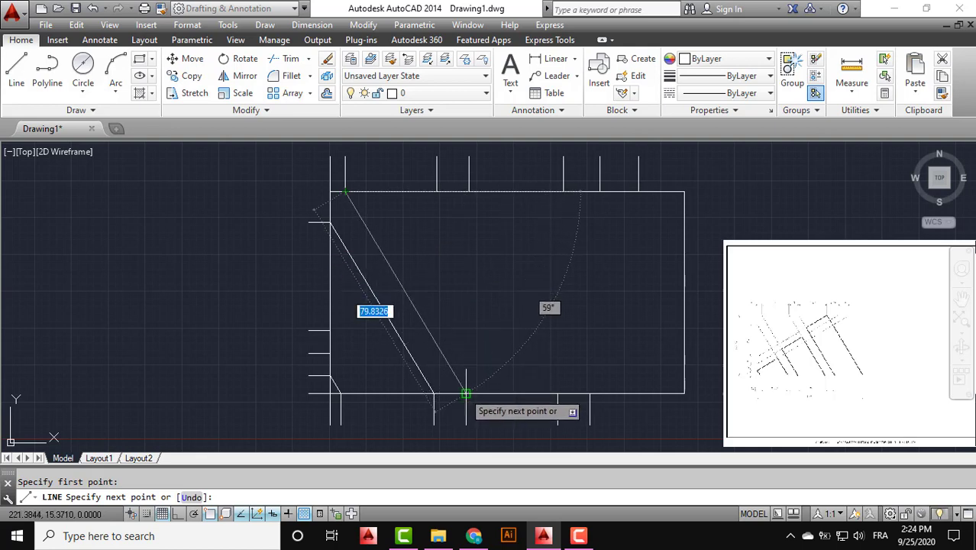
click(465, 393)
key(Return)
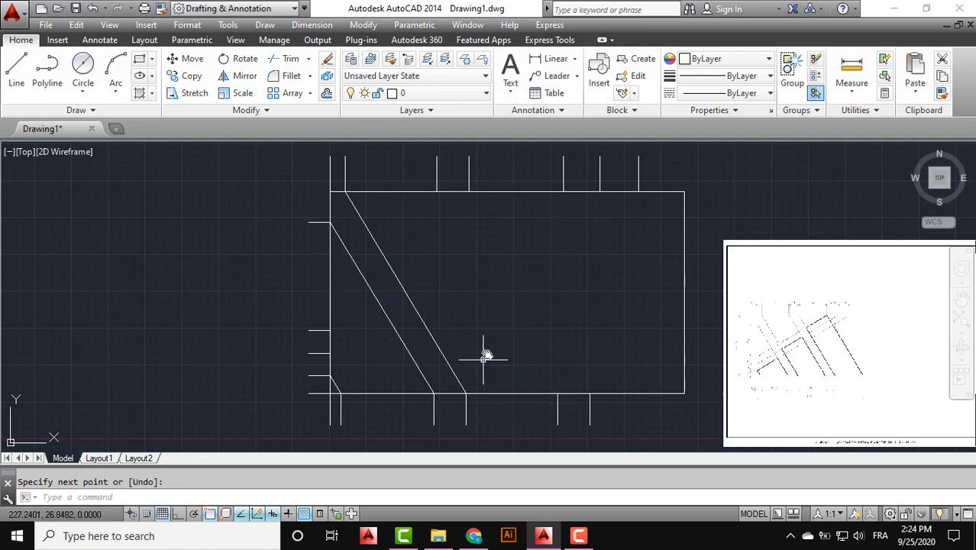
middle_drag(483, 353, 403, 363)
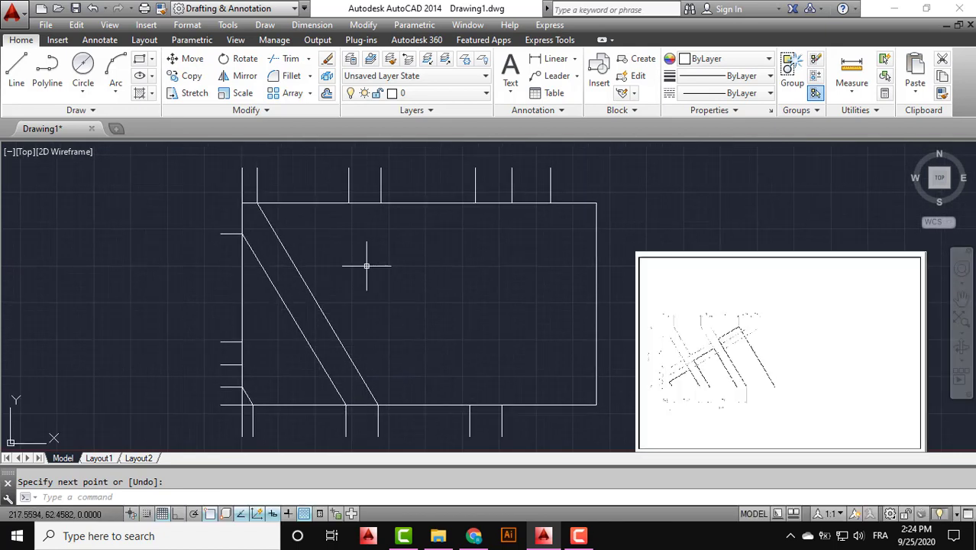
Draw two more parallel diagonals from top guide marks to the bottom edge, forming the second bar.
key(Return)
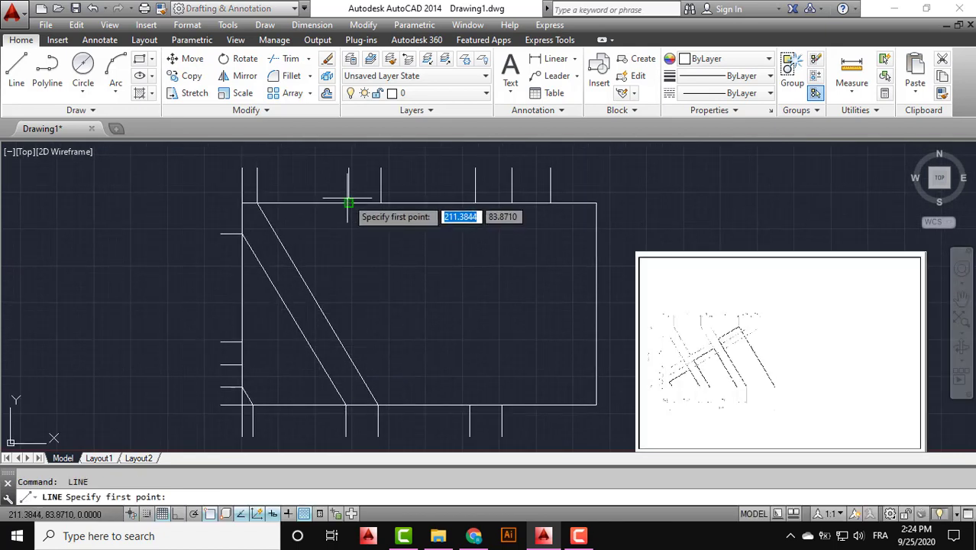
click(348, 202)
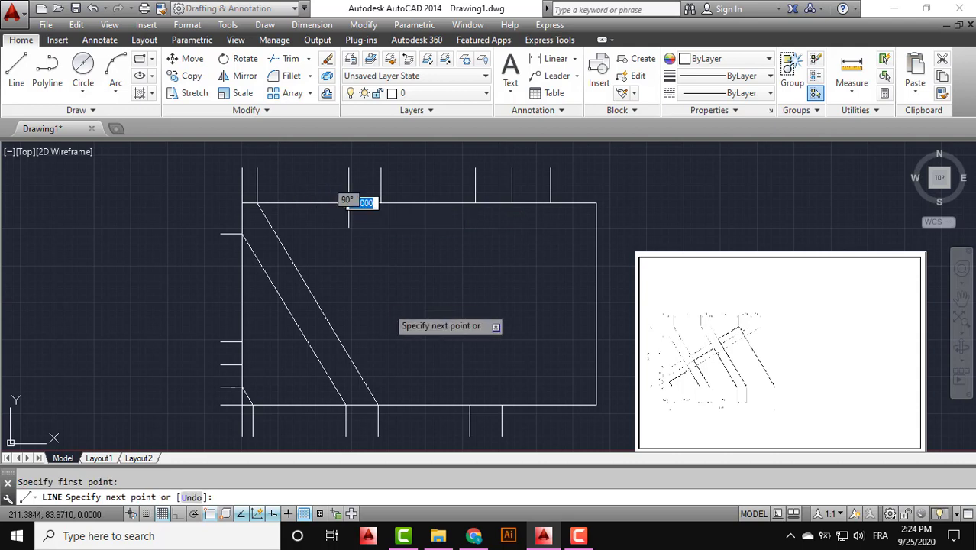
click(468, 405)
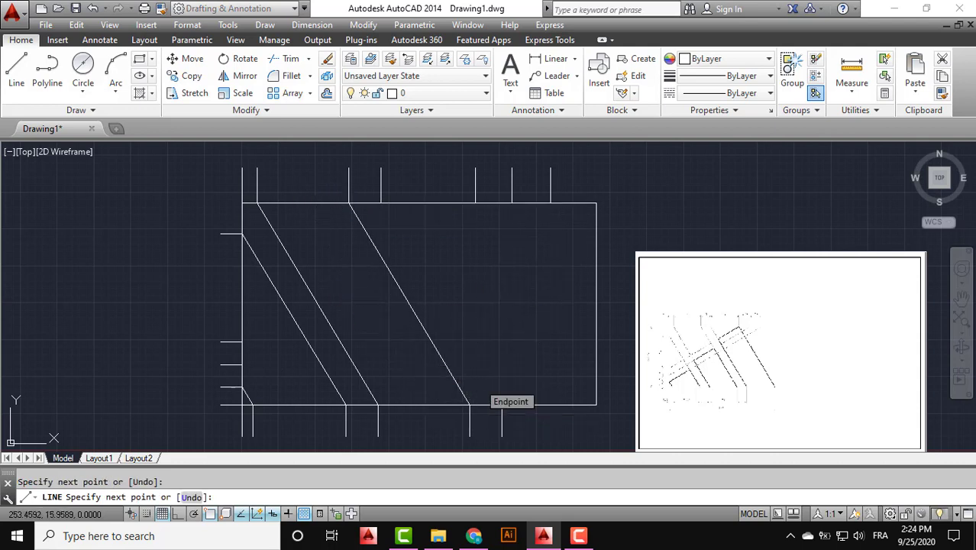
key(Return)
key(Return)
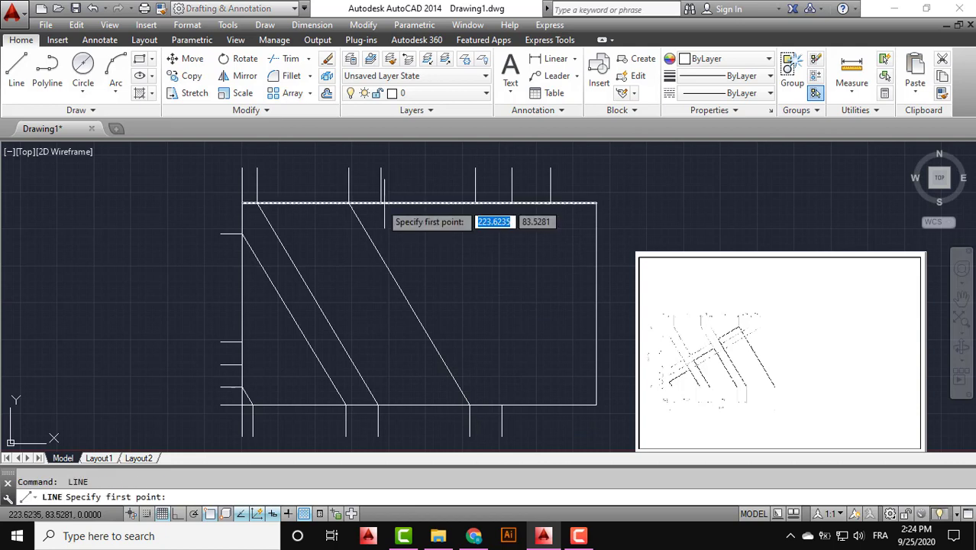
click(380, 204)
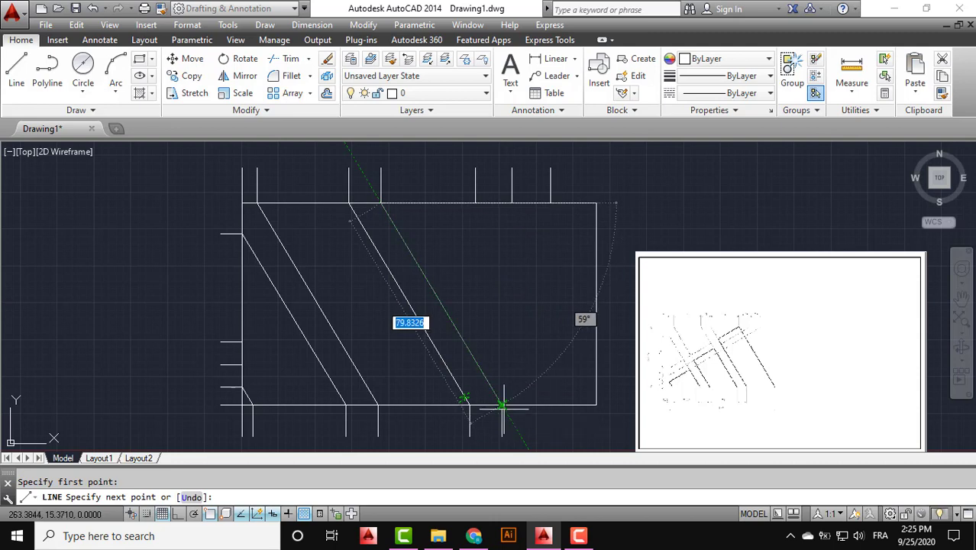
click(502, 404)
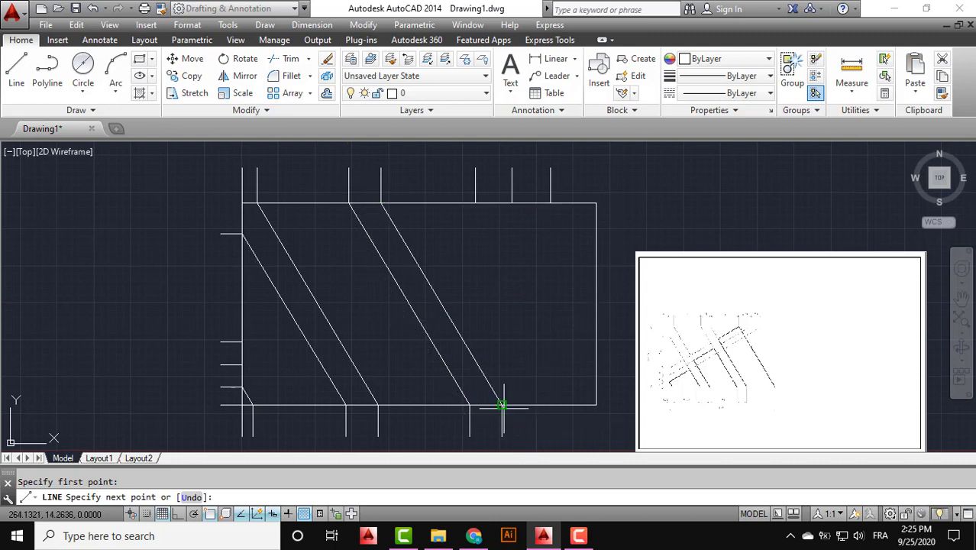
key(Return)
middle_drag(536, 319, 449, 329)
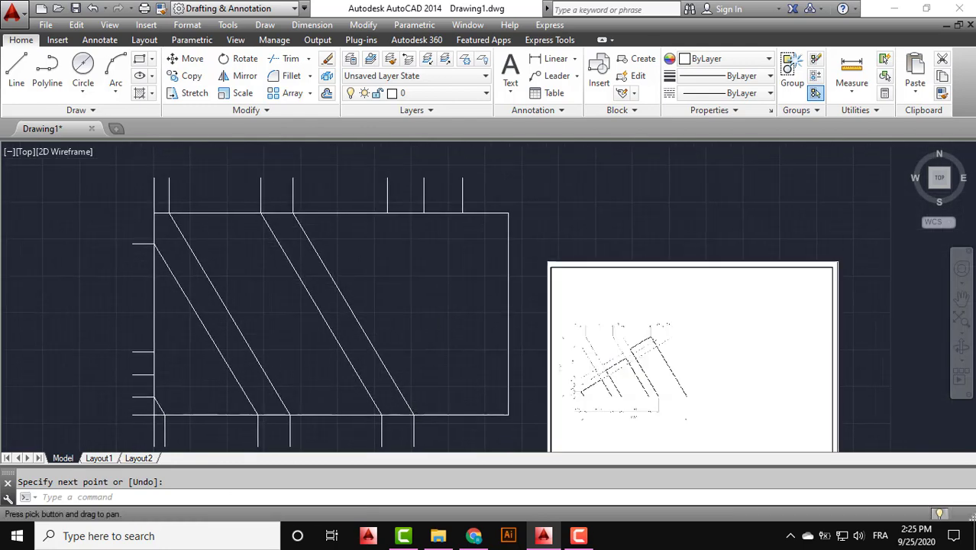
Draw a slanted line from the top edge to the rectangle's bottom-right corner.
key(Return)
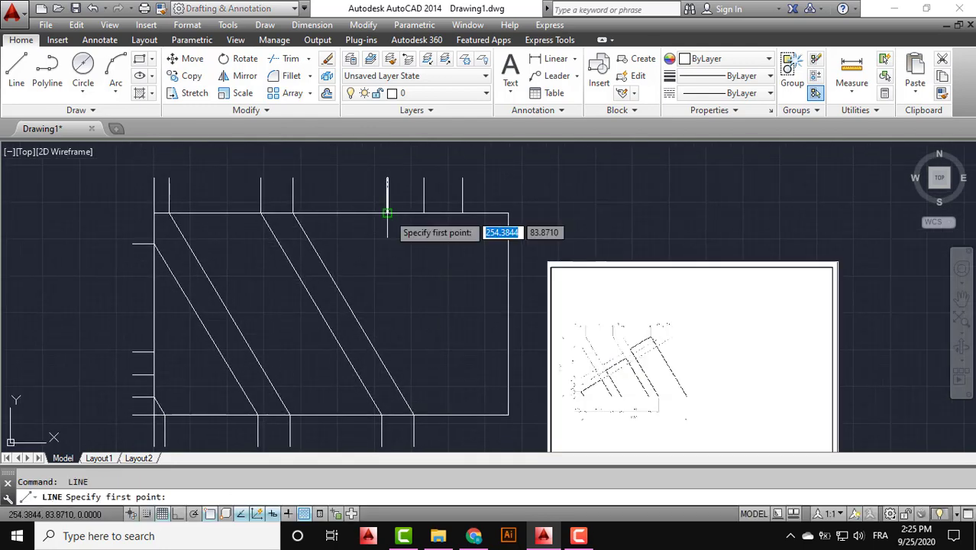
click(387, 213)
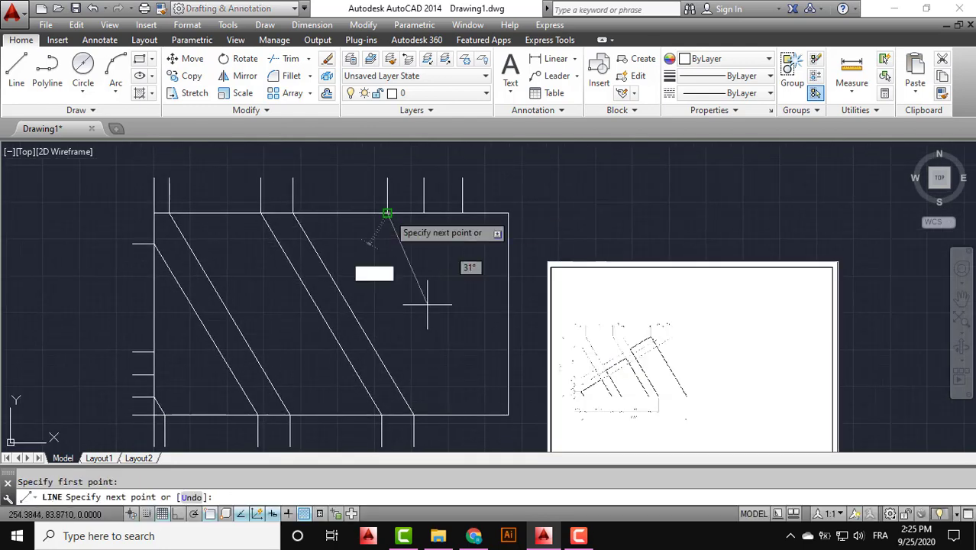
click(507, 414)
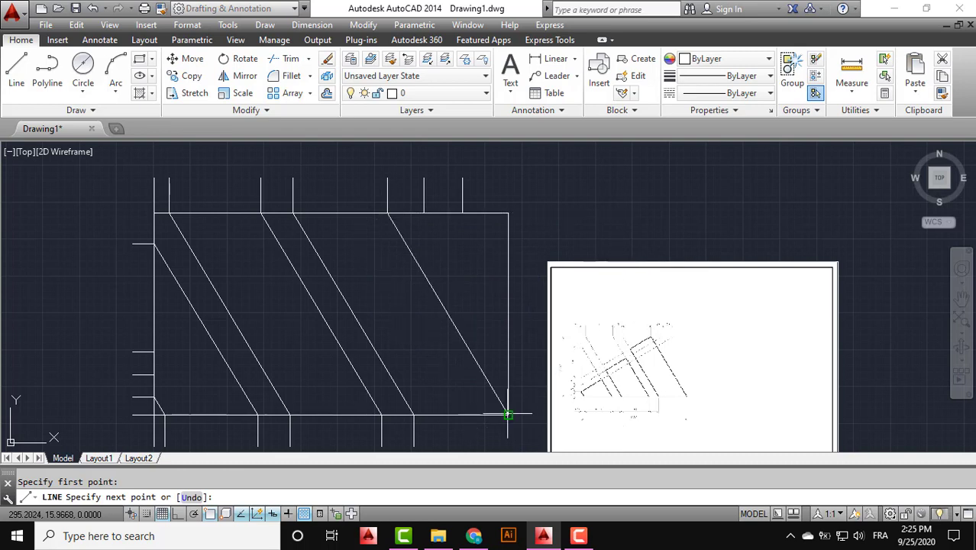
key(Return)
scroll(433, 380, down, 2)
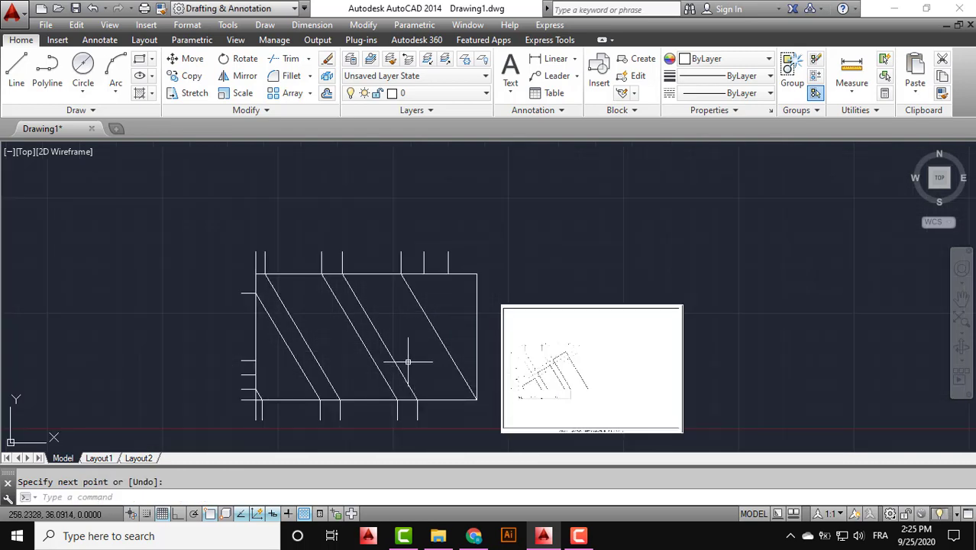
middle_drag(409, 355, 433, 356)
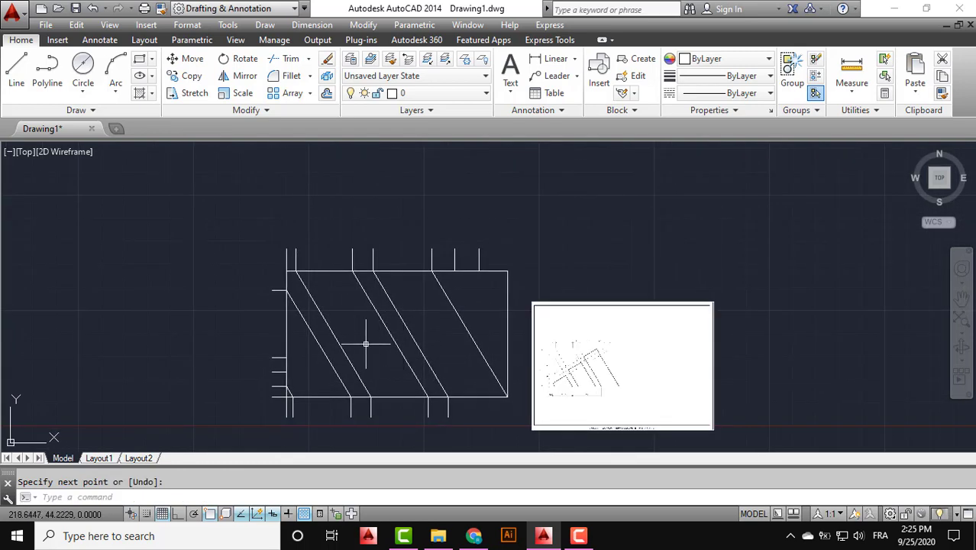
scroll(355, 369, up, 2)
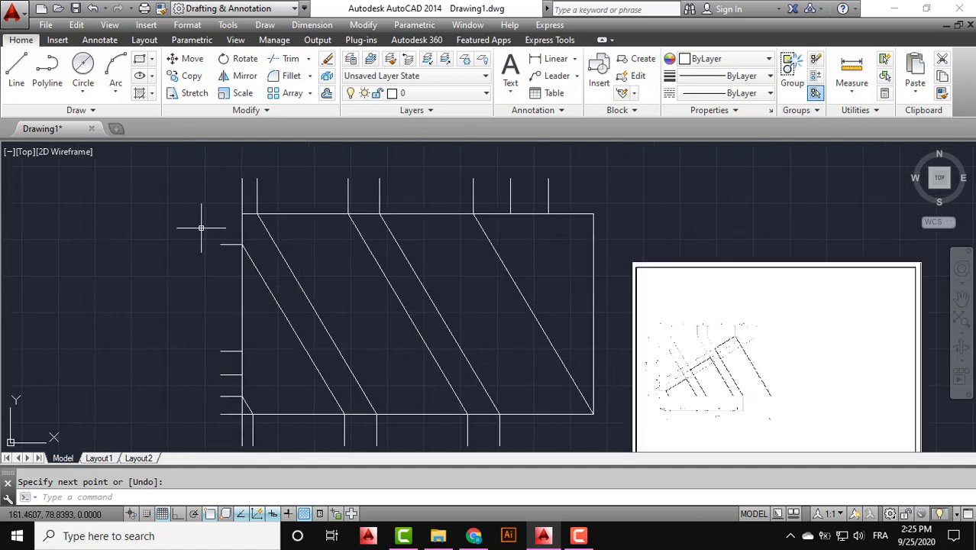
key(Return)
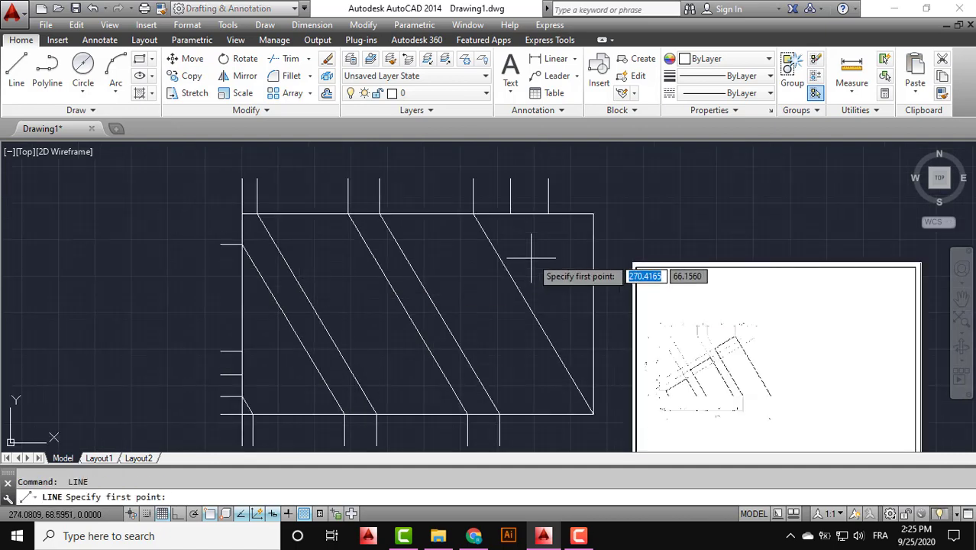
Draw three parallel lines from the top-edge ticks down to points on the rectangle's left edge.
click(547, 214)
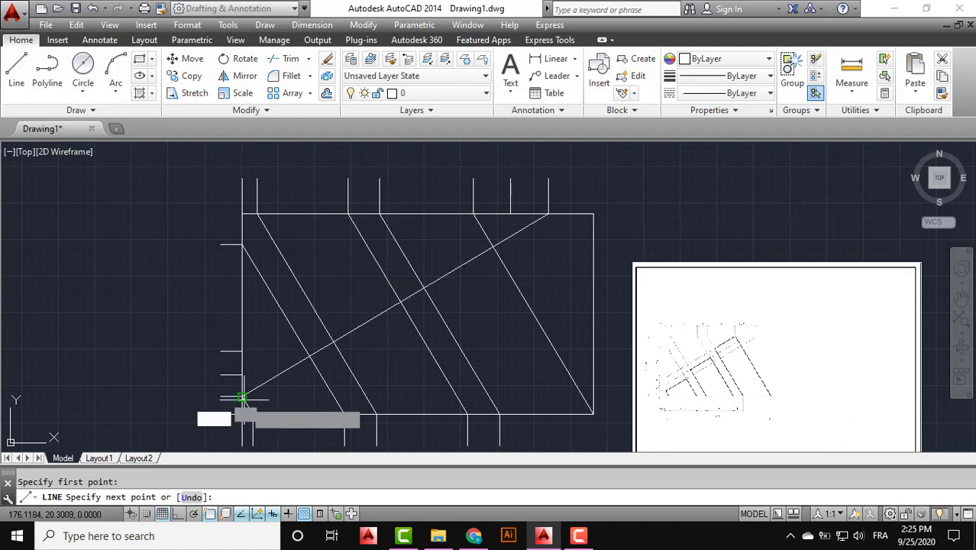
click(242, 397)
key(Return)
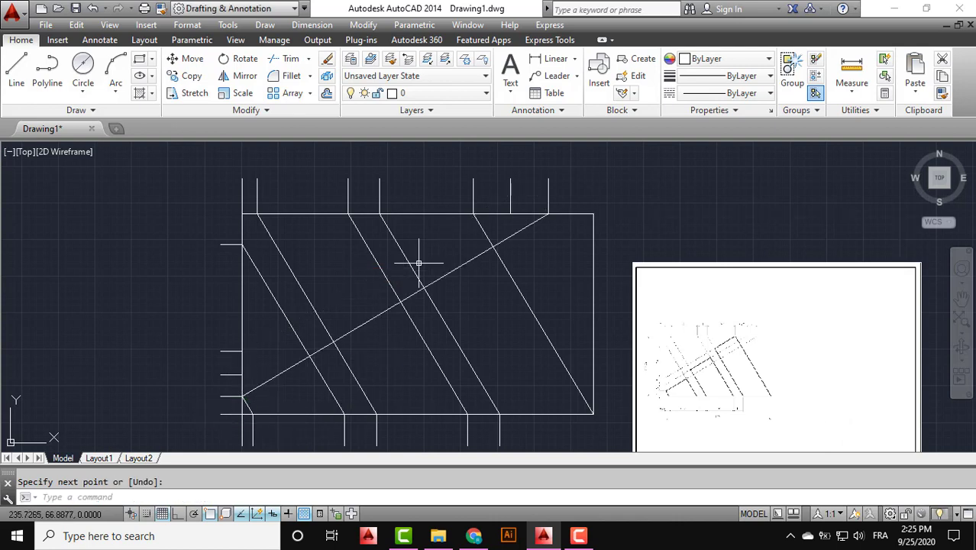
text(l)
key(Return)
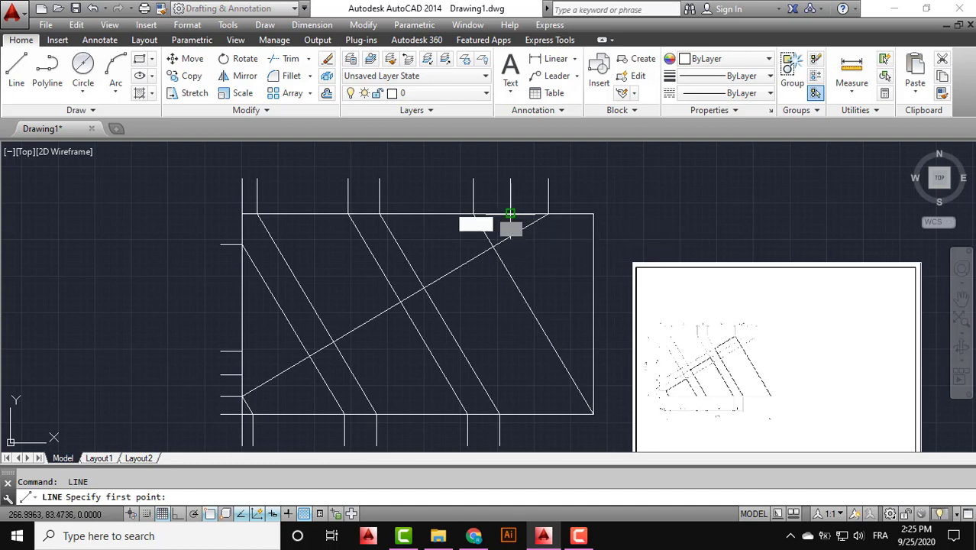
click(511, 215)
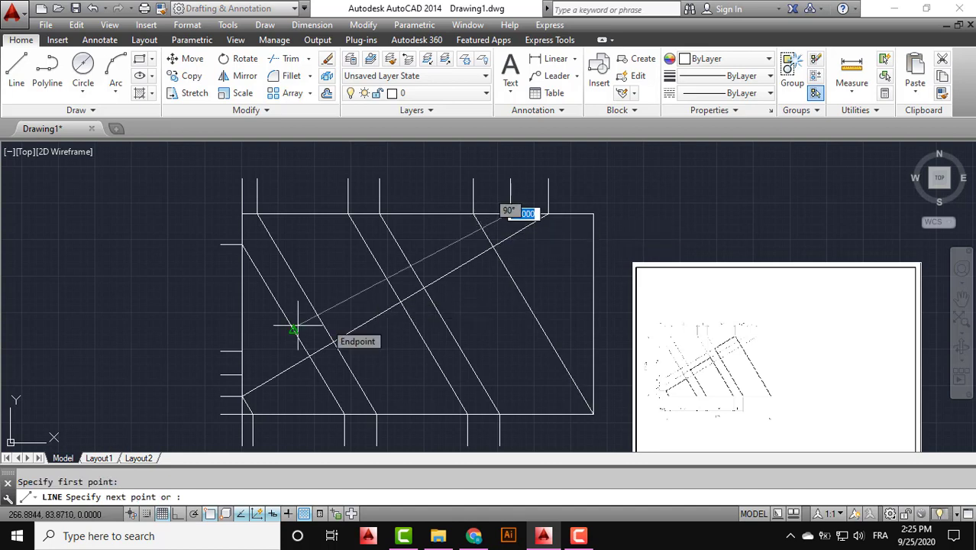
click(241, 375)
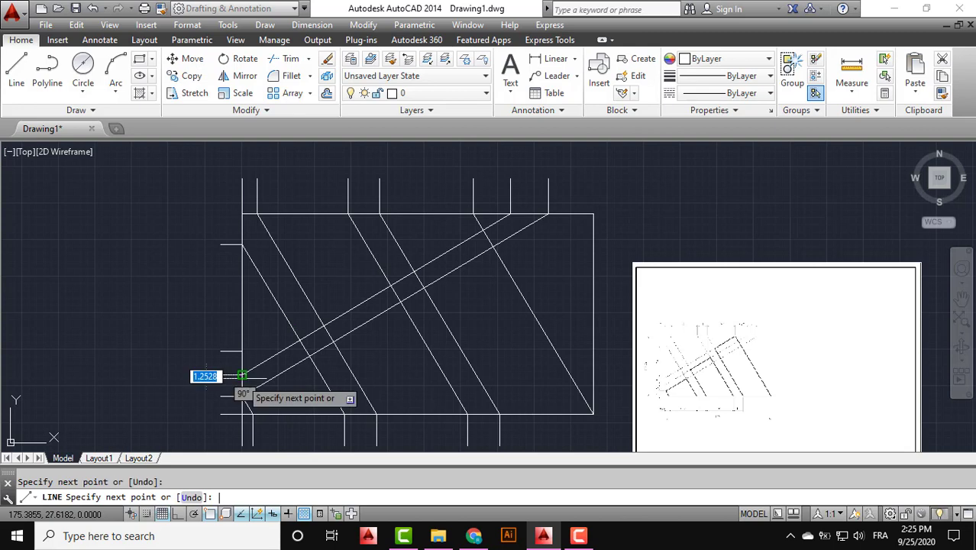
key(Return)
key(Return)
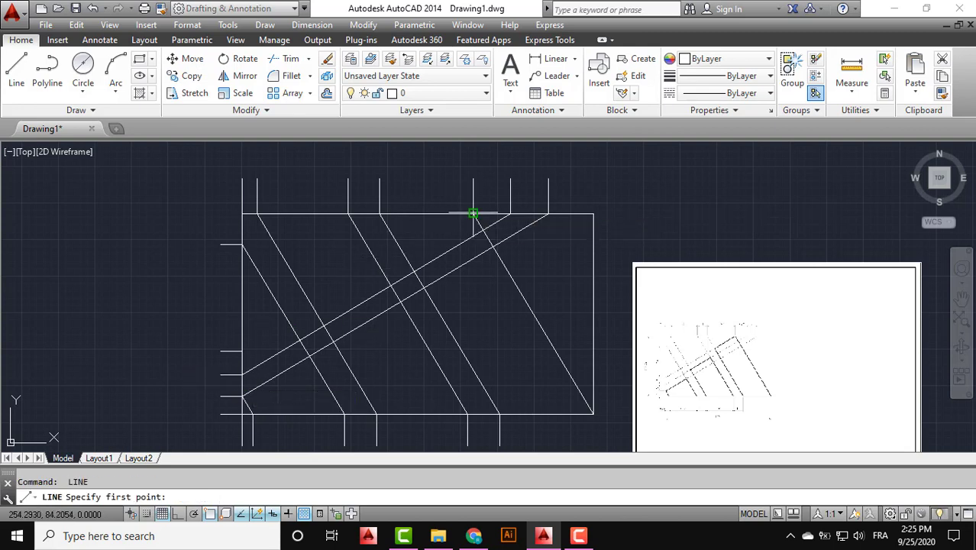
click(472, 213)
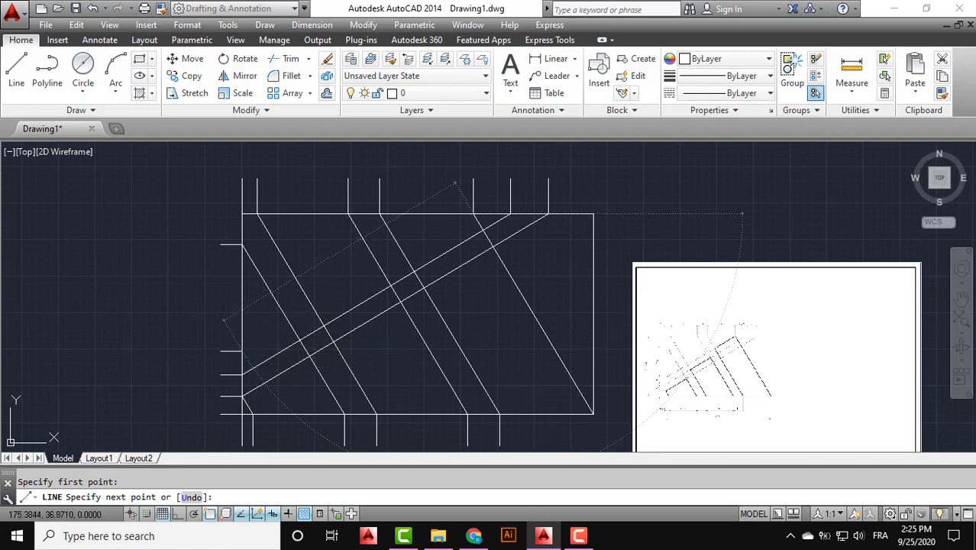
click(243, 350)
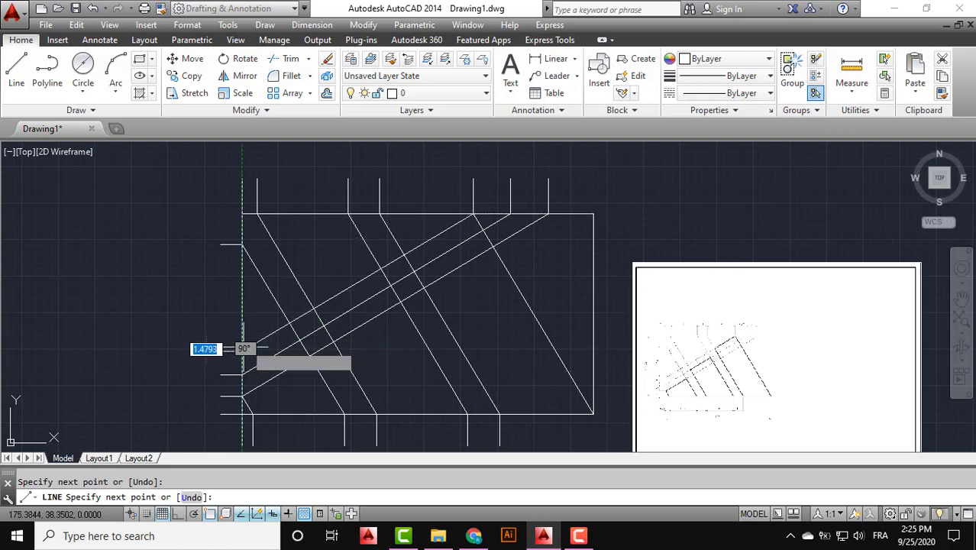
key(Return)
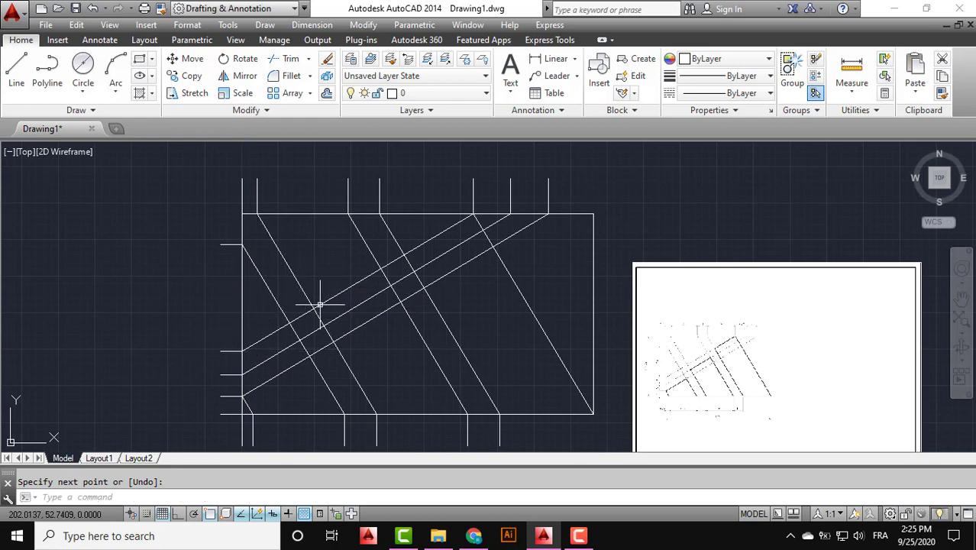
middle_drag(319, 305, 345, 291)
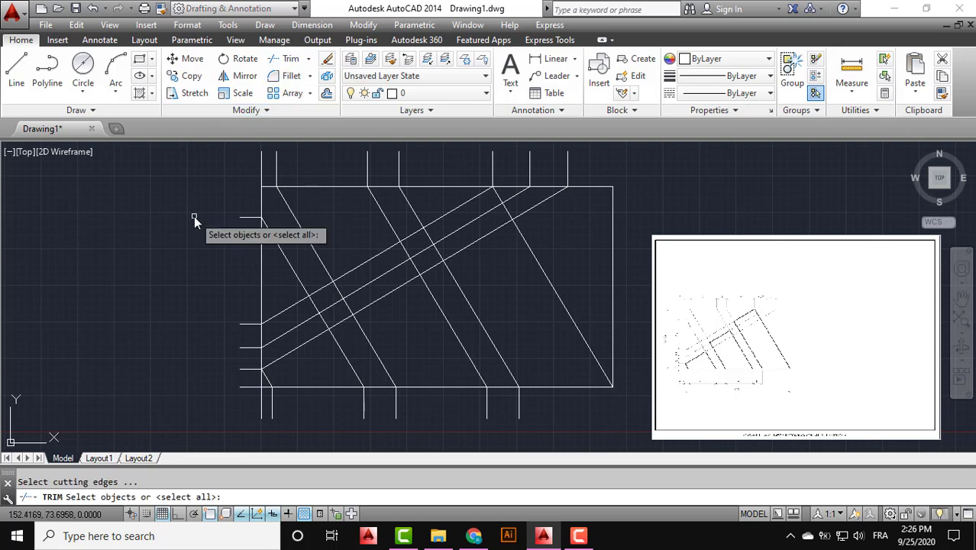
Erase the 18 guide ticks above, left of and below the rectangle.
key(Escape)
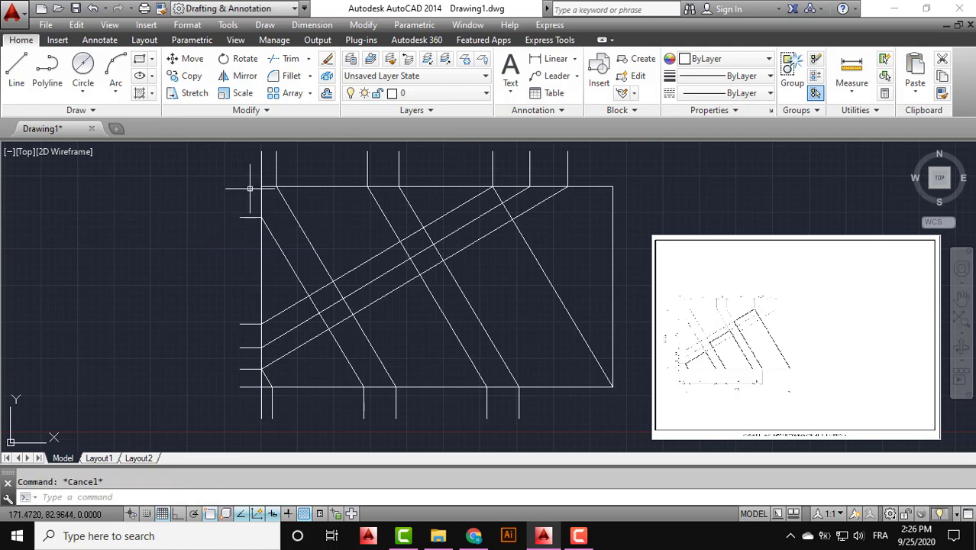
click(587, 144)
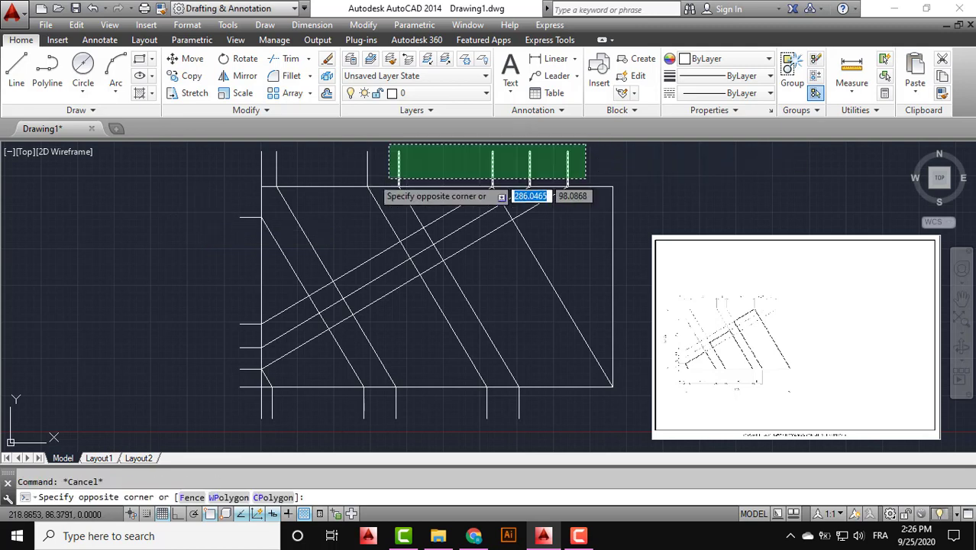
click(215, 179)
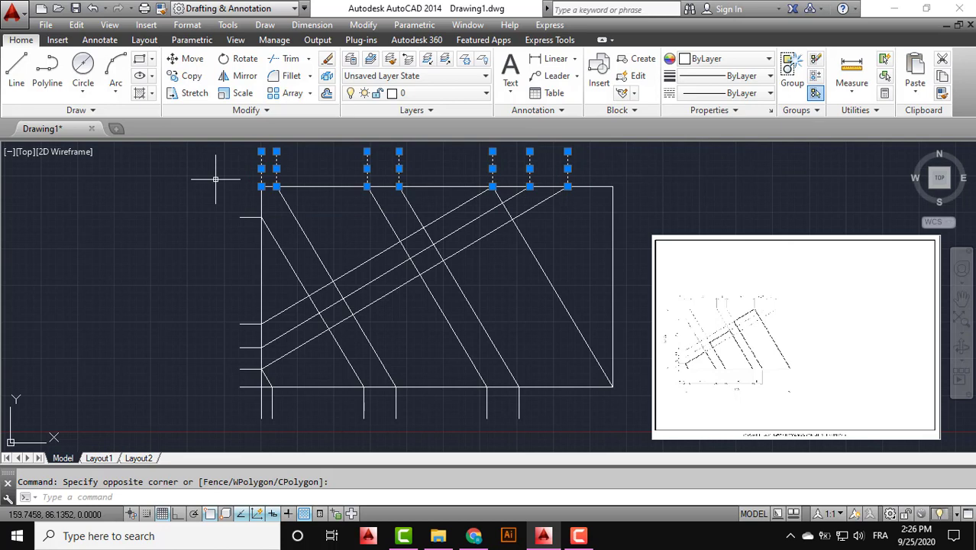
click(257, 191)
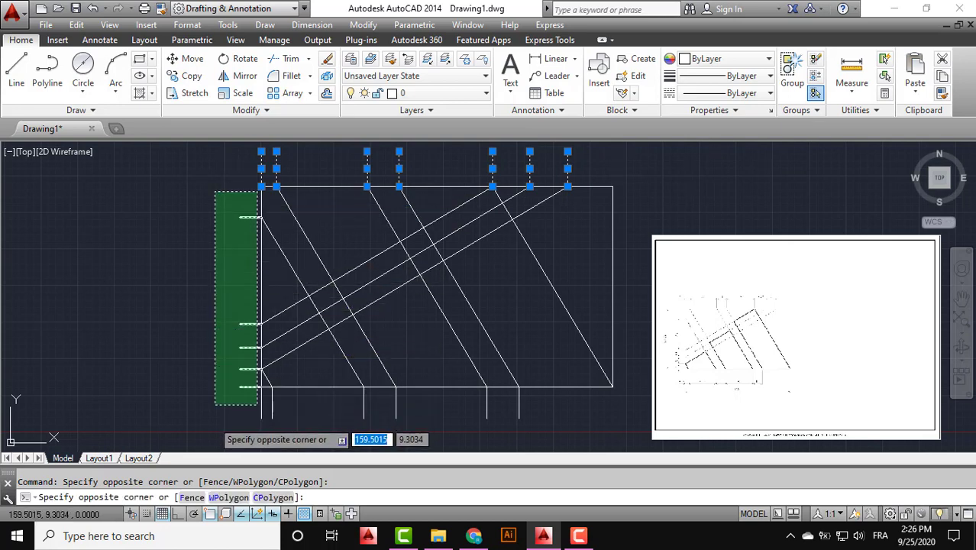
click(215, 404)
click(534, 400)
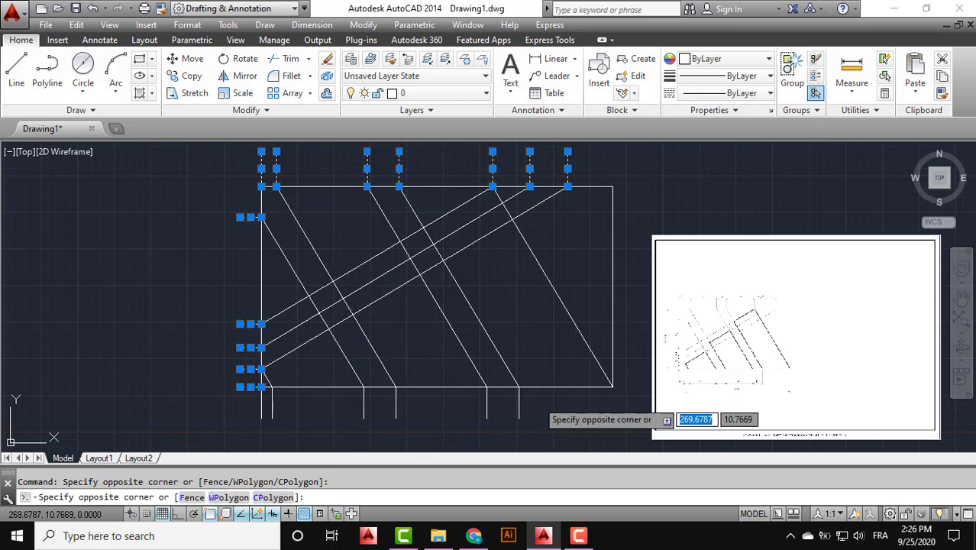
click(178, 443)
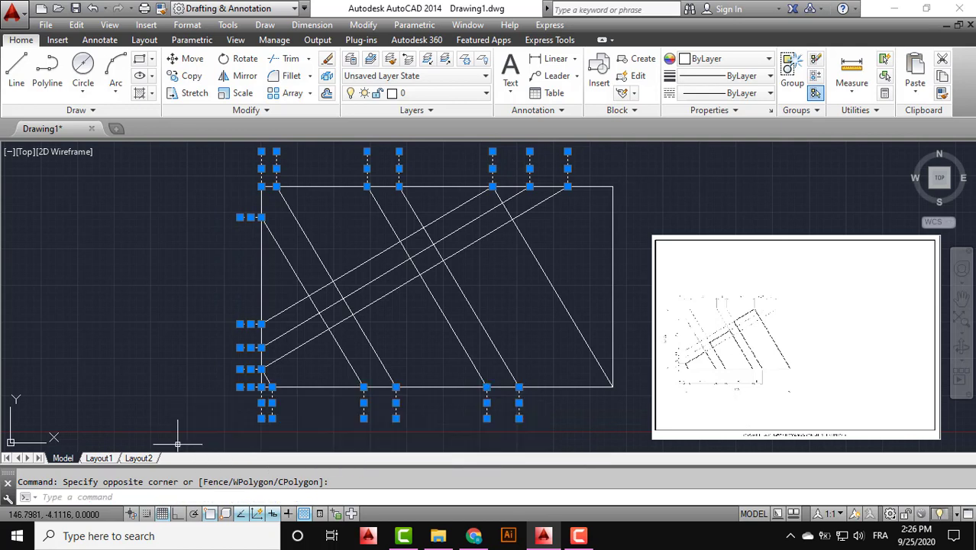
key(Delete)
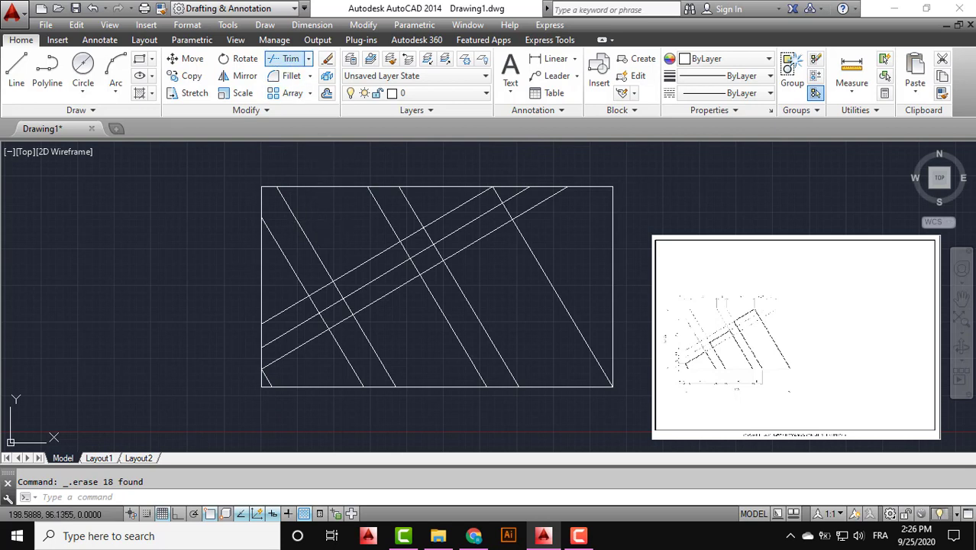
Trim the bottom-left corner stub and the segments between crossing bar lines.
key(Return)
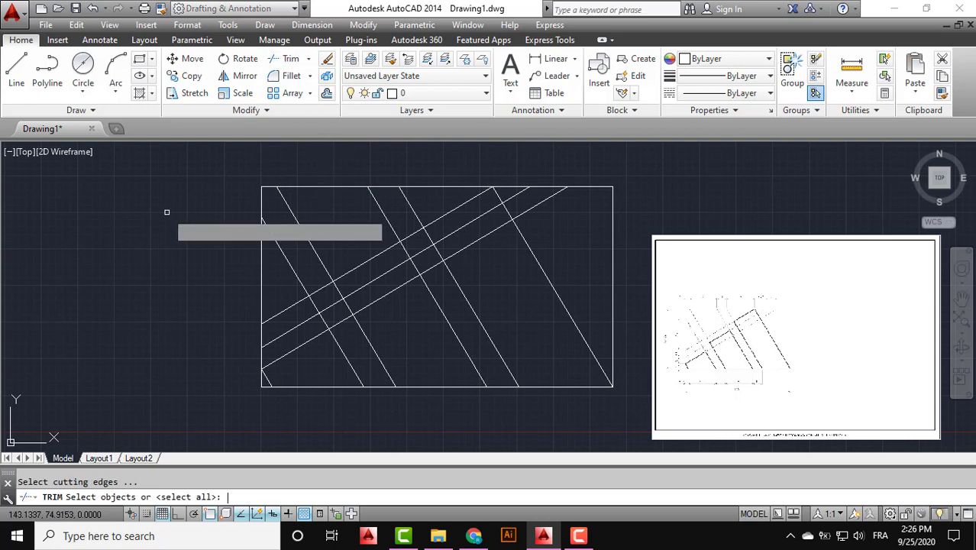
scroll(260, 384, up, 3)
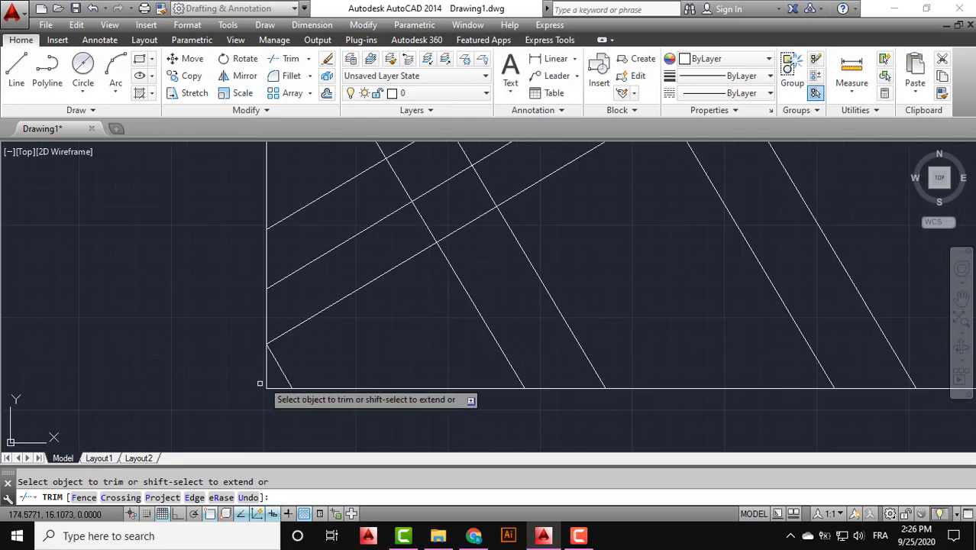
click(268, 381)
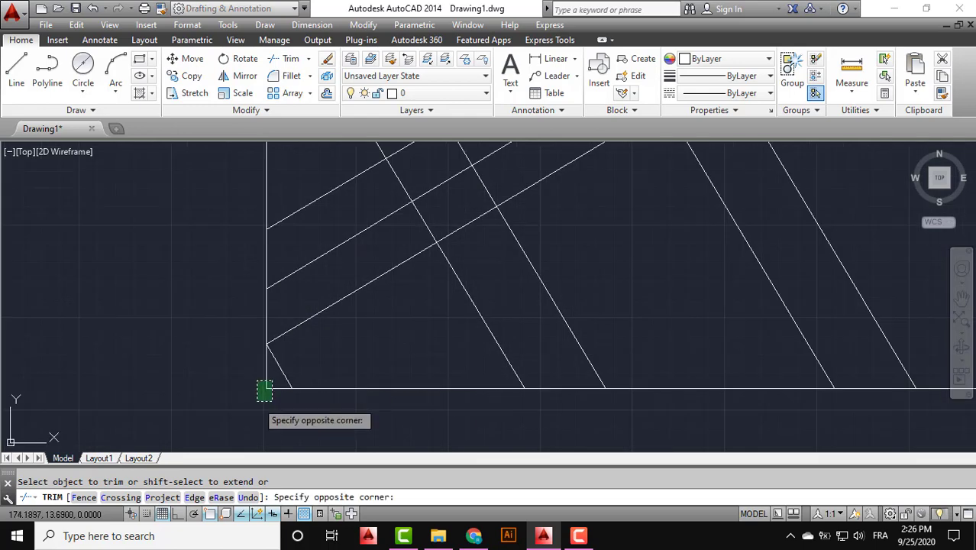
click(259, 400)
middle_drag(490, 241, 414, 307)
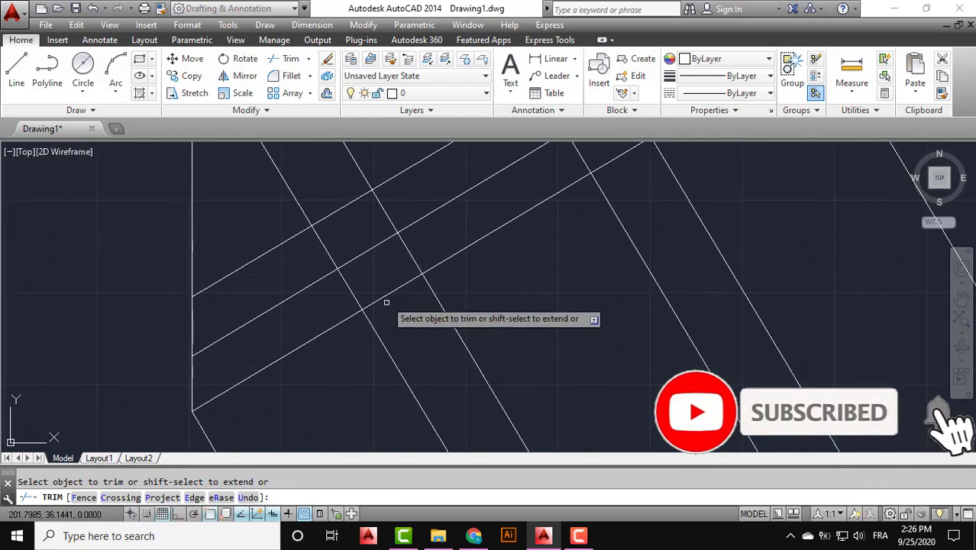
click(387, 311)
click(377, 289)
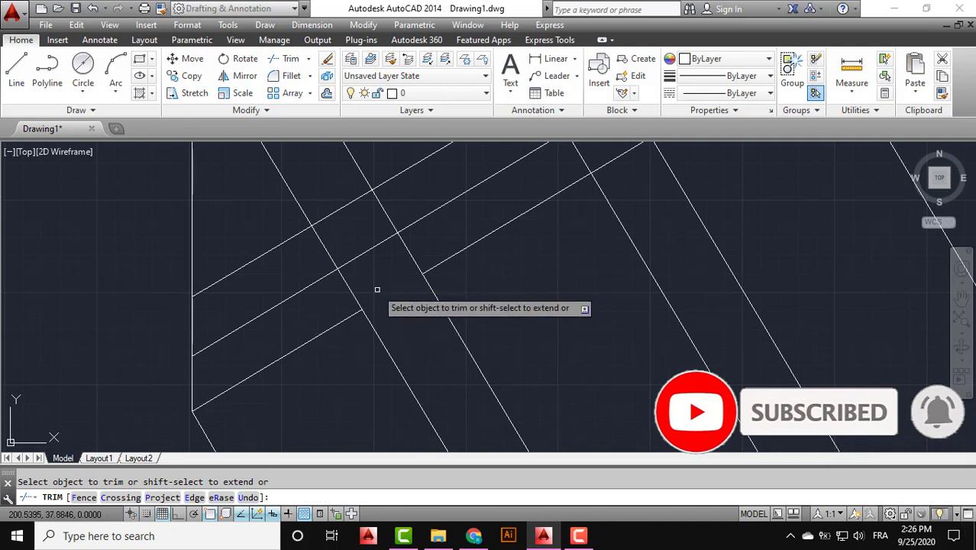
click(369, 277)
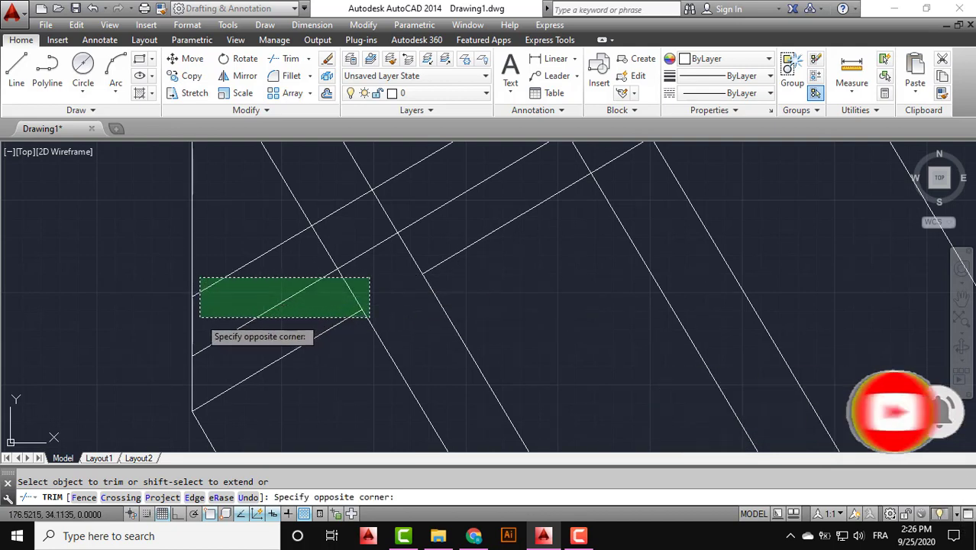
click(184, 298)
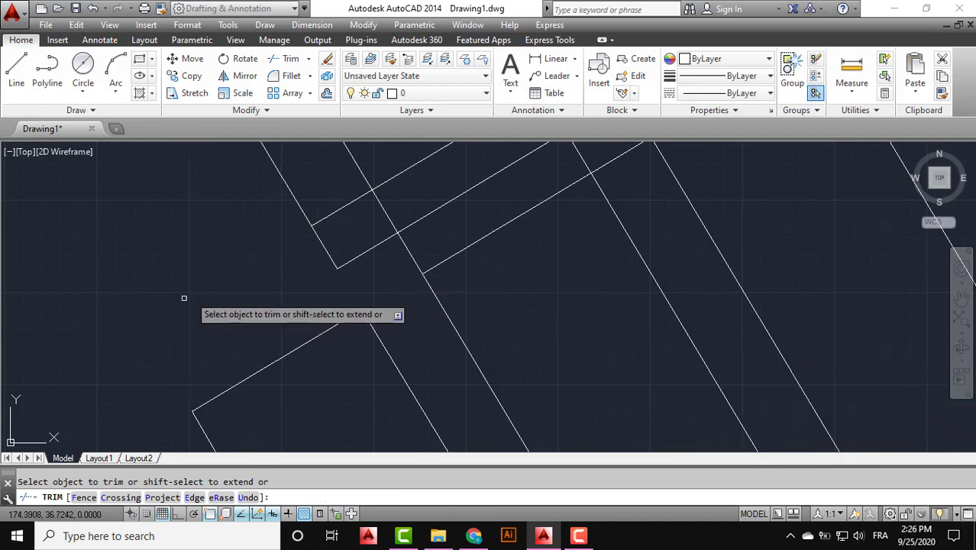
Trim more overlapping bar segments and the line ends near the top left.
middle_drag(278, 324, 376, 266)
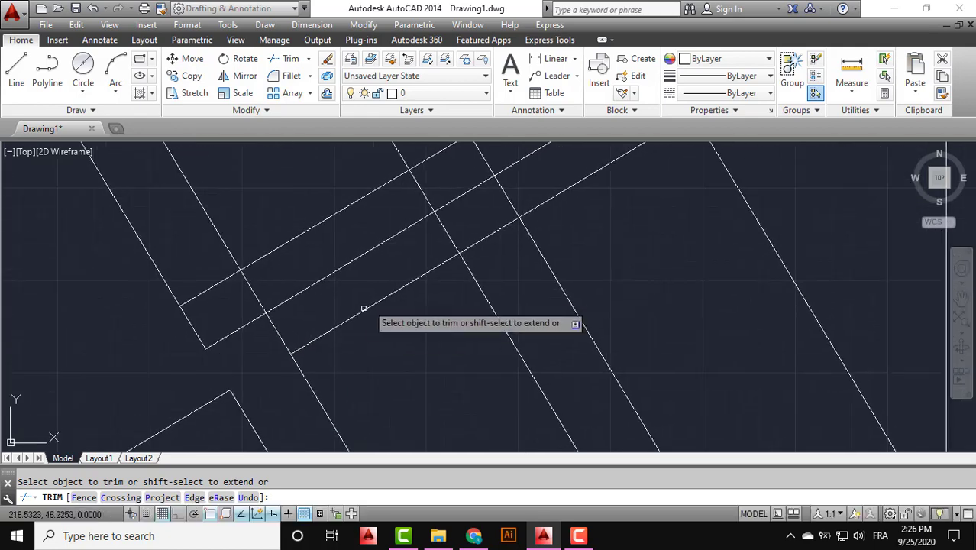
click(373, 296)
click(359, 316)
scroll(359, 317, down, 3)
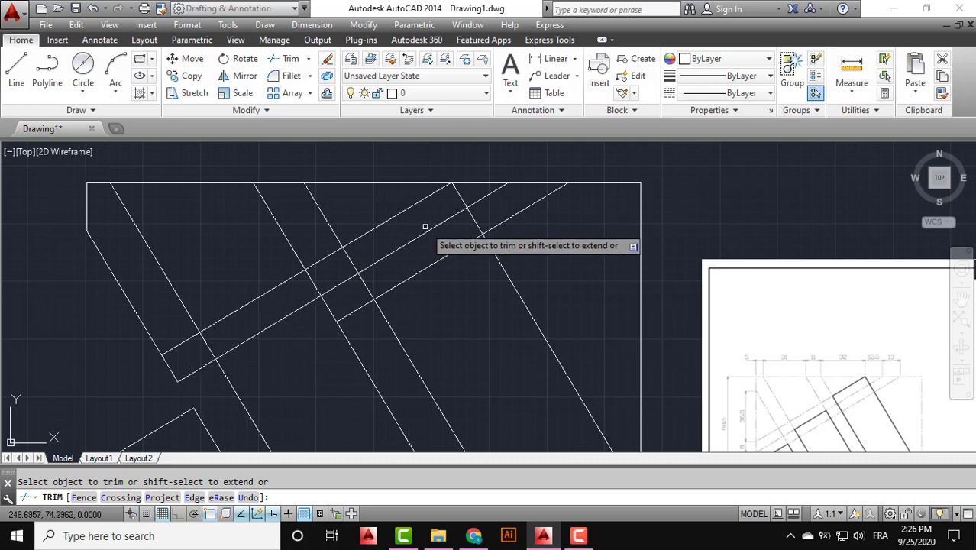
click(425, 227)
click(414, 281)
scroll(414, 281, down, 2)
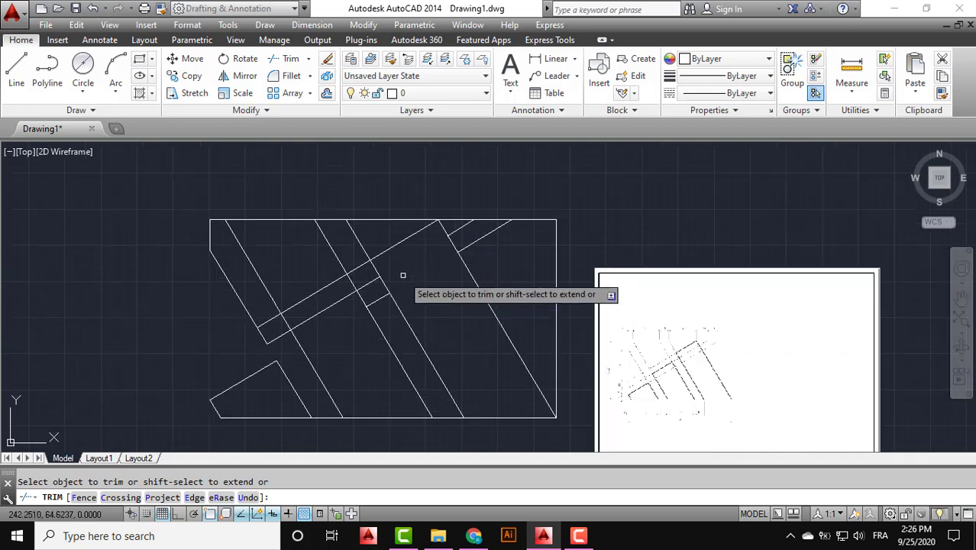
click(367, 203)
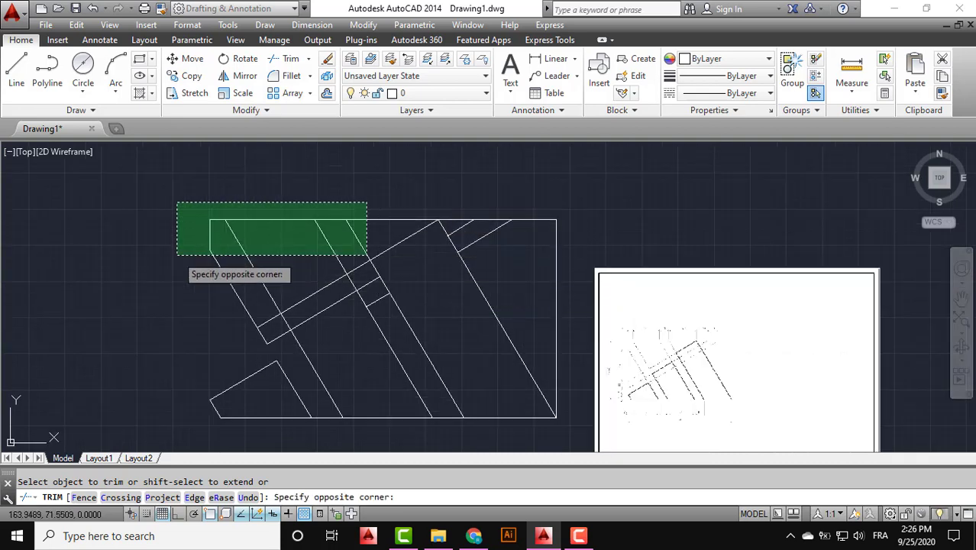
click(176, 254)
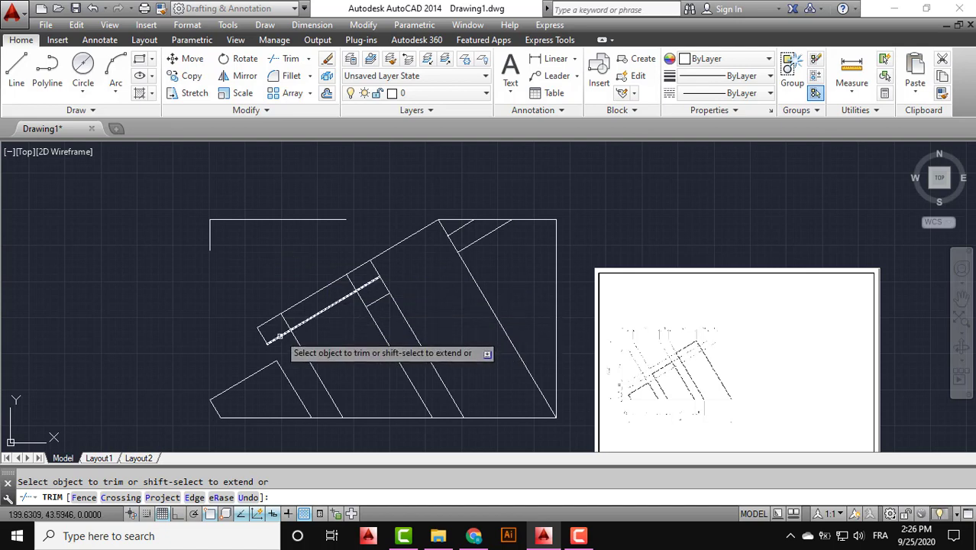
Trim the small rectangle's edge segments and the crossed lines near the top right.
click(294, 292)
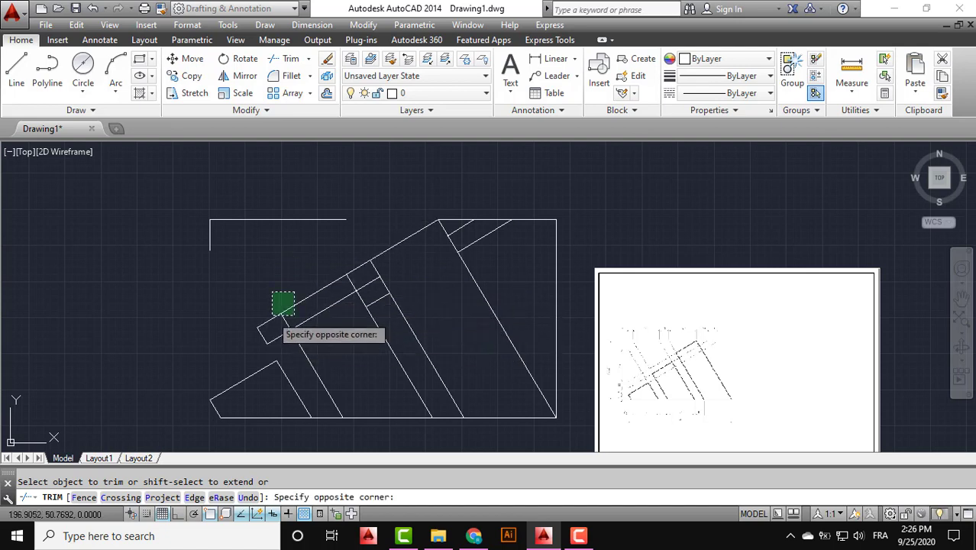
click(268, 333)
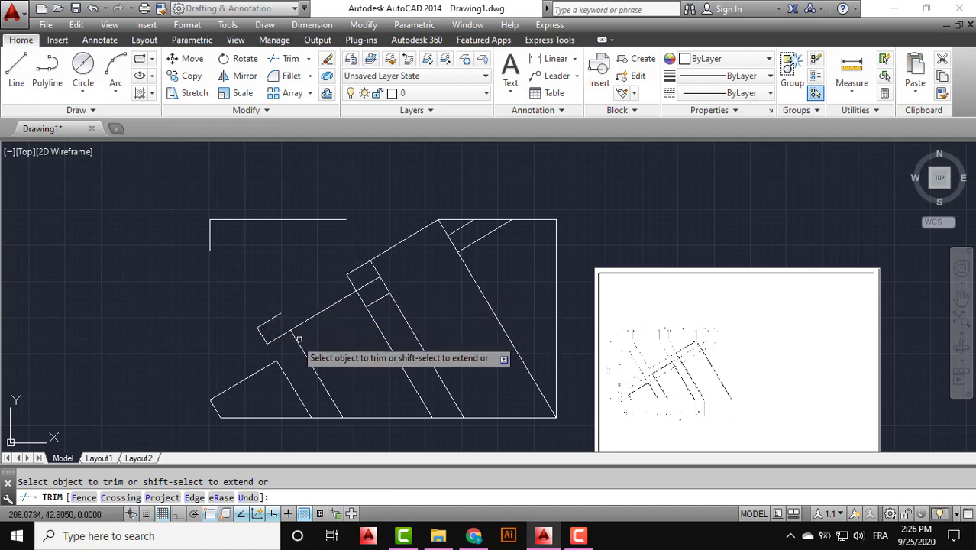
click(269, 341)
click(278, 334)
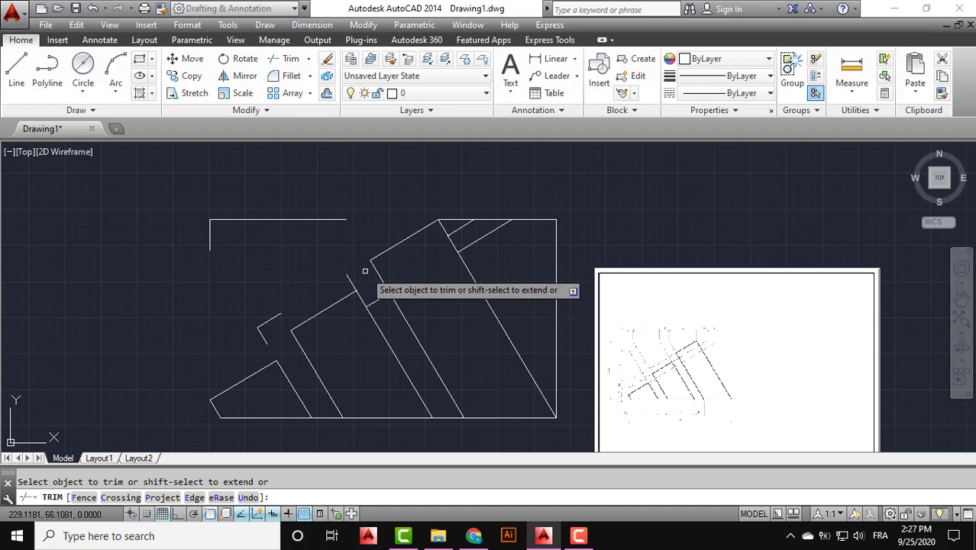
click(483, 204)
click(470, 245)
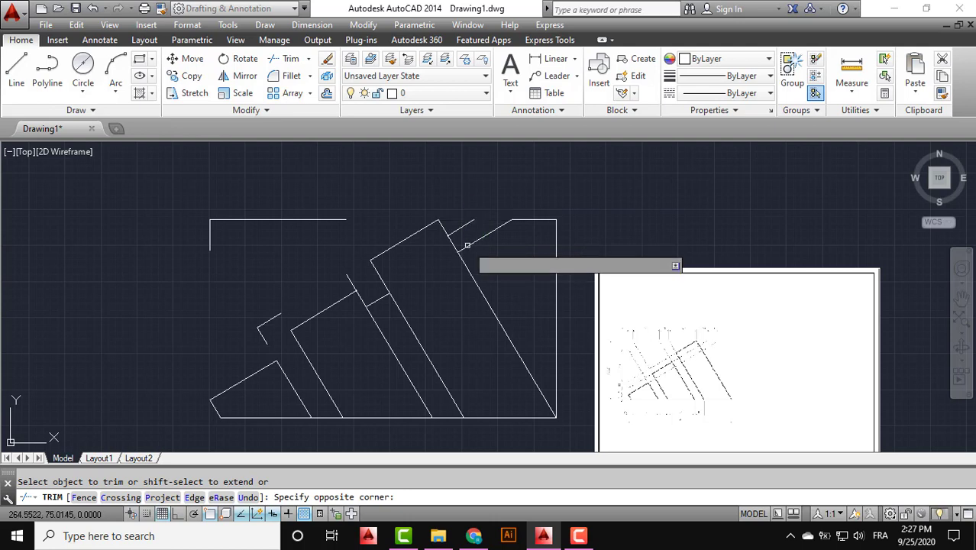
Erase leftover lines at the largest bar's tip, inside the middle bar, and the L-shaped bits.
key(Escape)
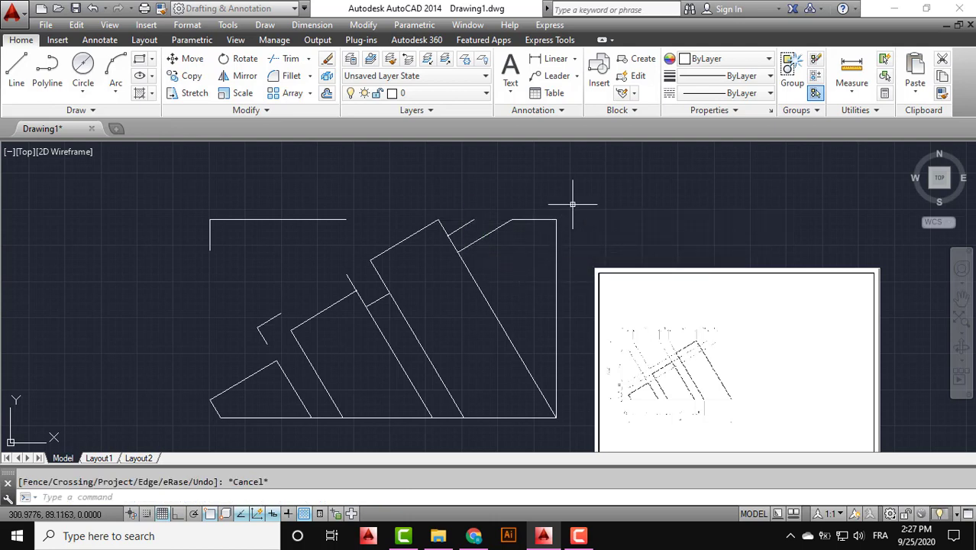
click(572, 204)
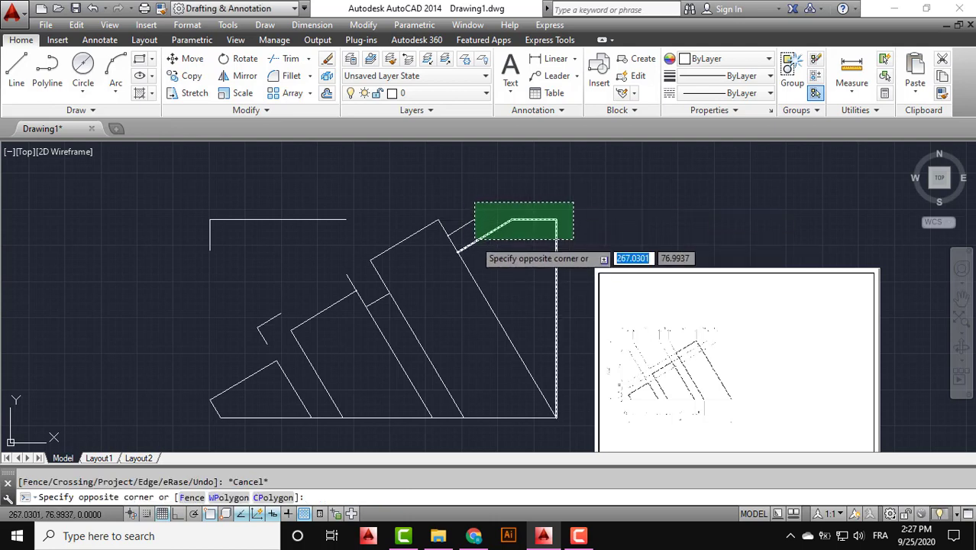
click(473, 239)
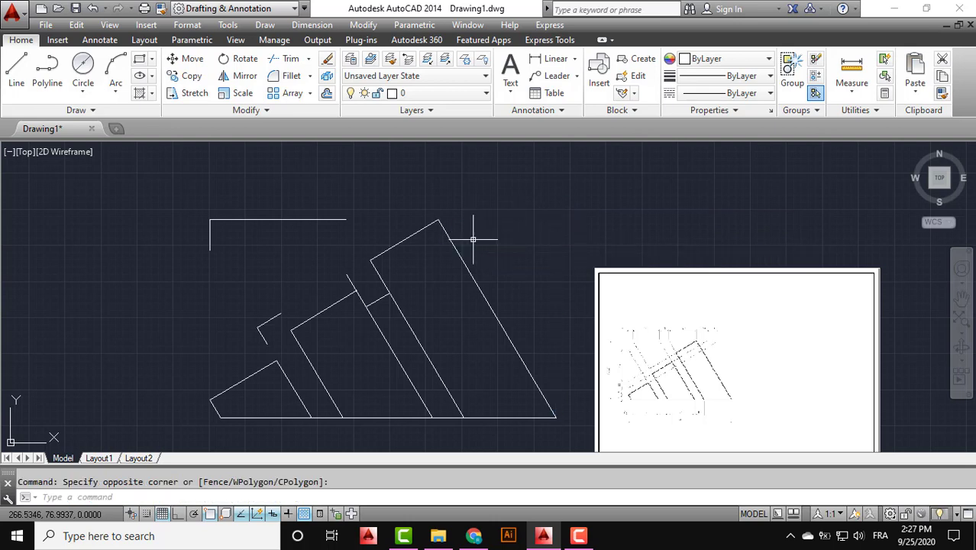
click(342, 327)
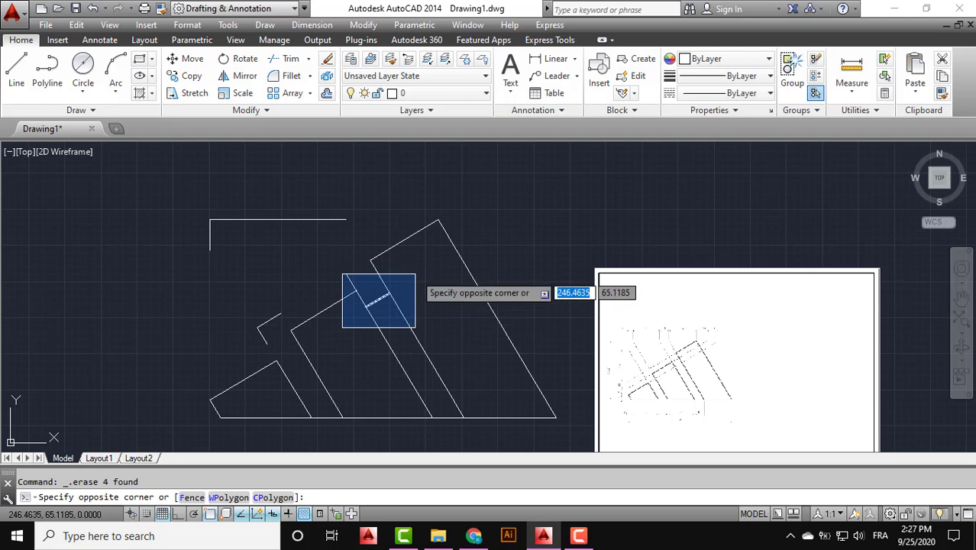
click(416, 273)
key(Return)
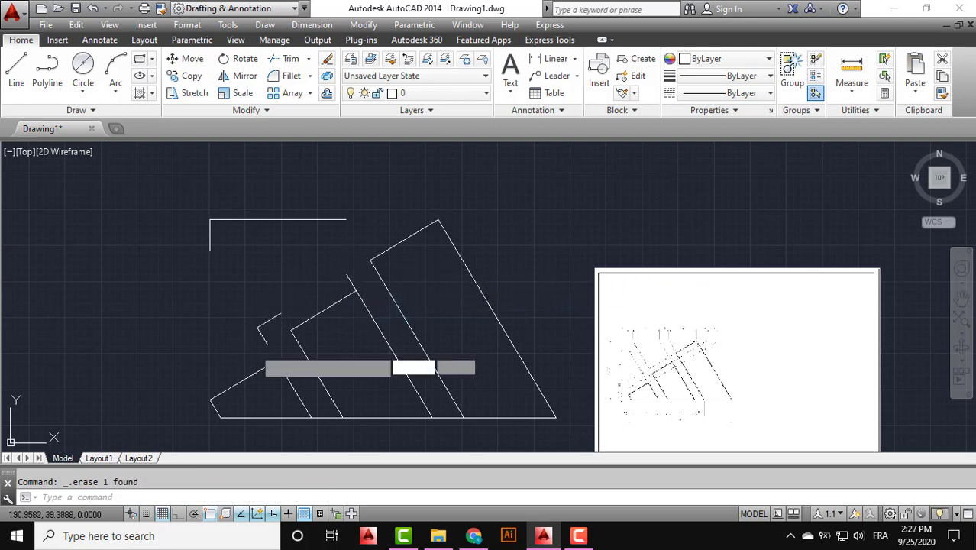
click(255, 348)
click(282, 296)
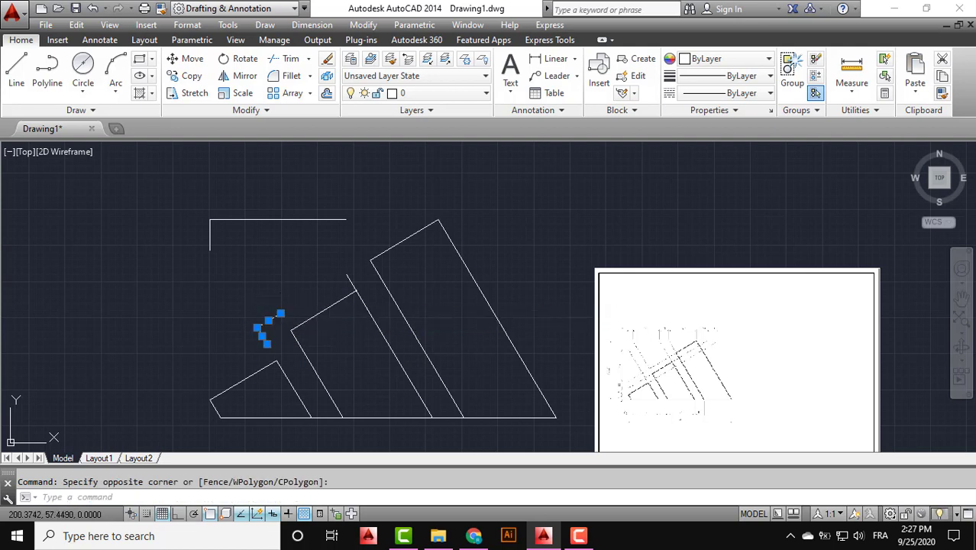
click(240, 193)
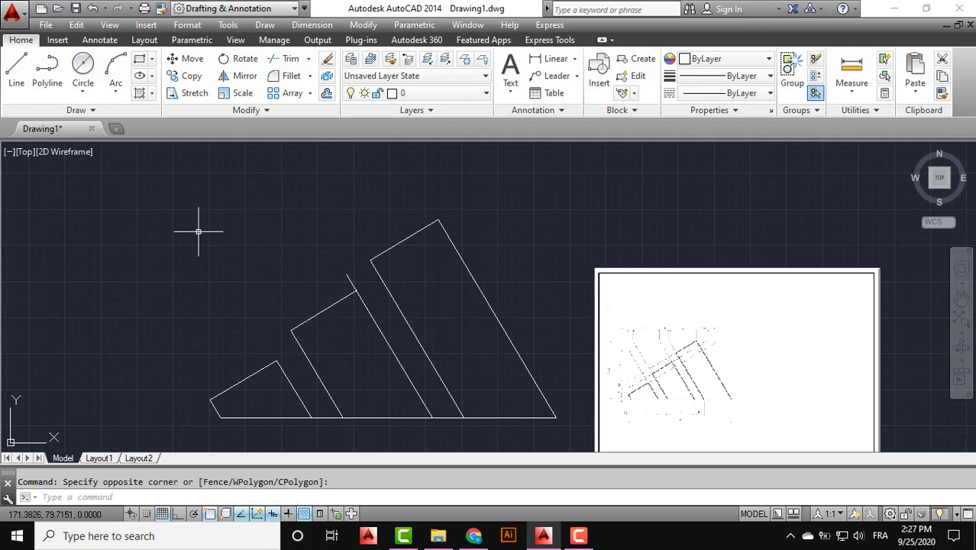
Trim the last stub above the middle bar, using all lines as cutting edges.
click(285, 59)
key(Return)
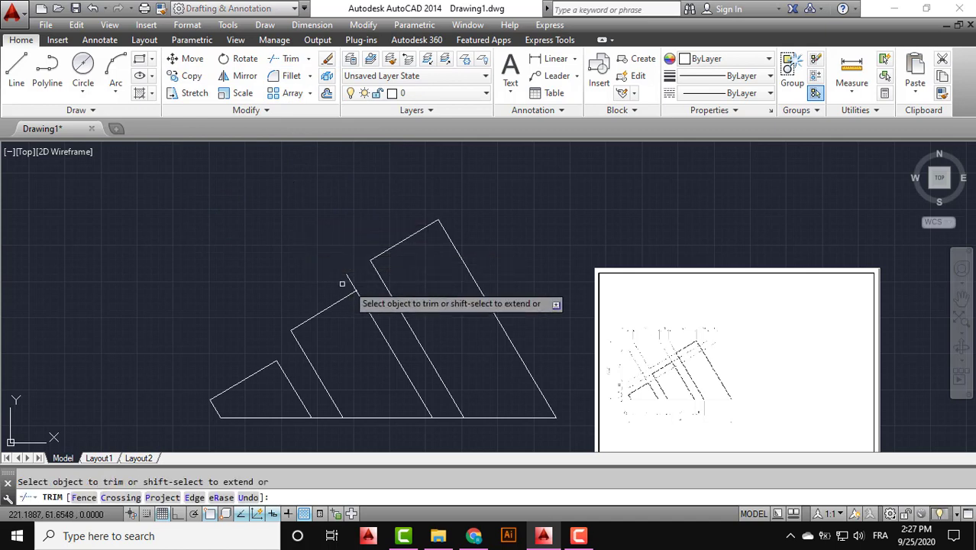
click(349, 281)
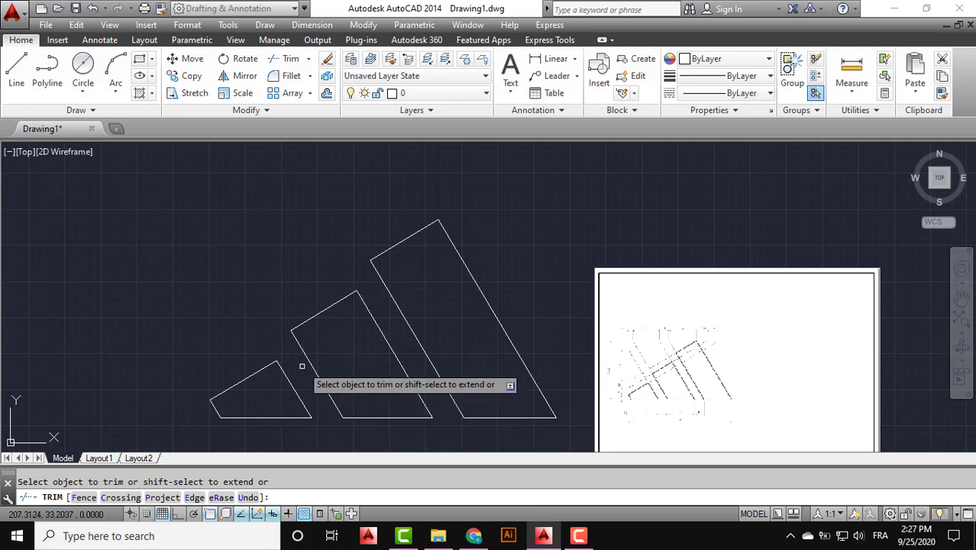
middle_drag(326, 417, 310, 371)
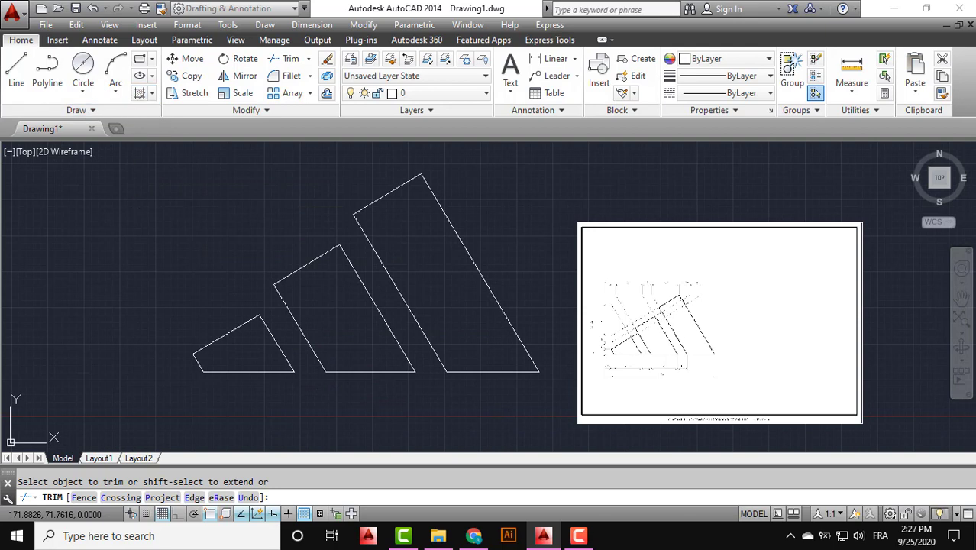
click(139, 58)
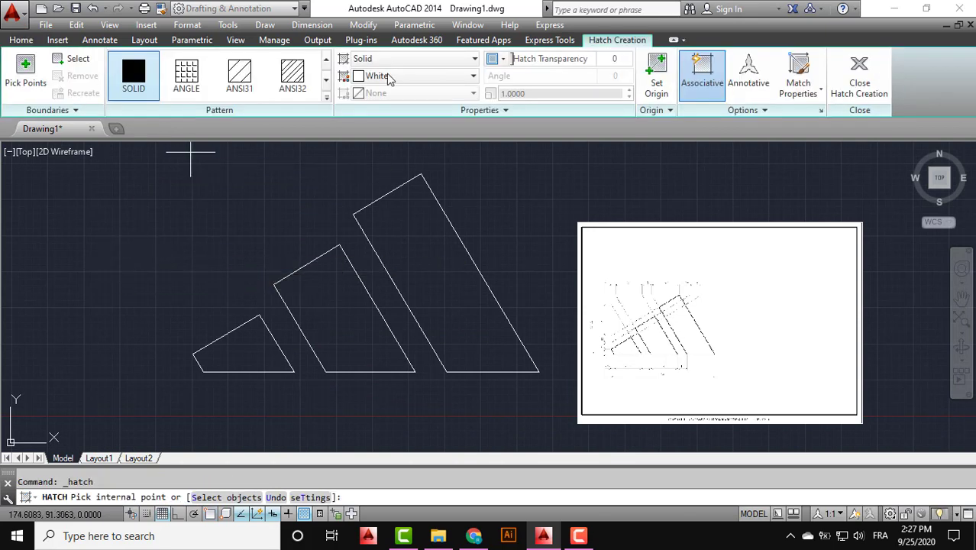
Set the SOLID hatch colour to Green and fill the large, middle and small bars.
click(397, 76)
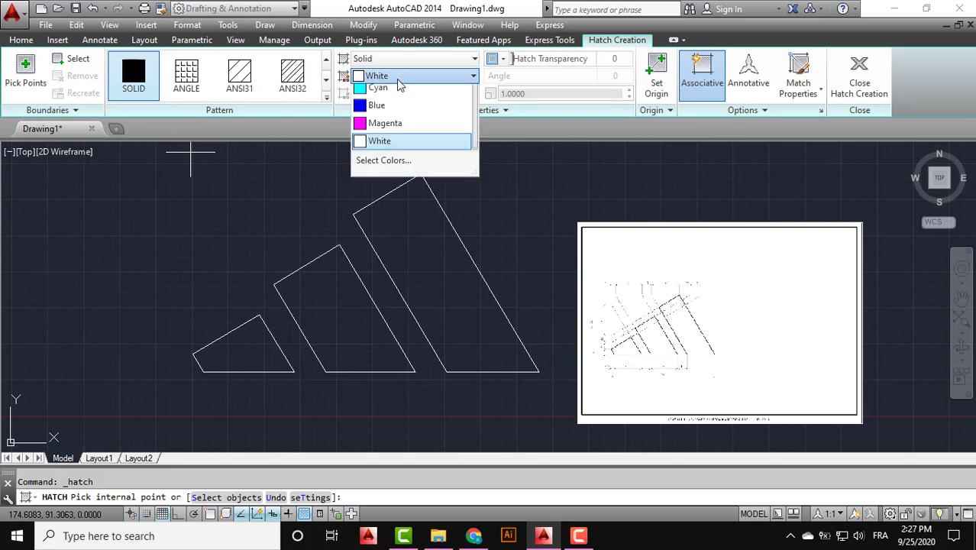
click(379, 183)
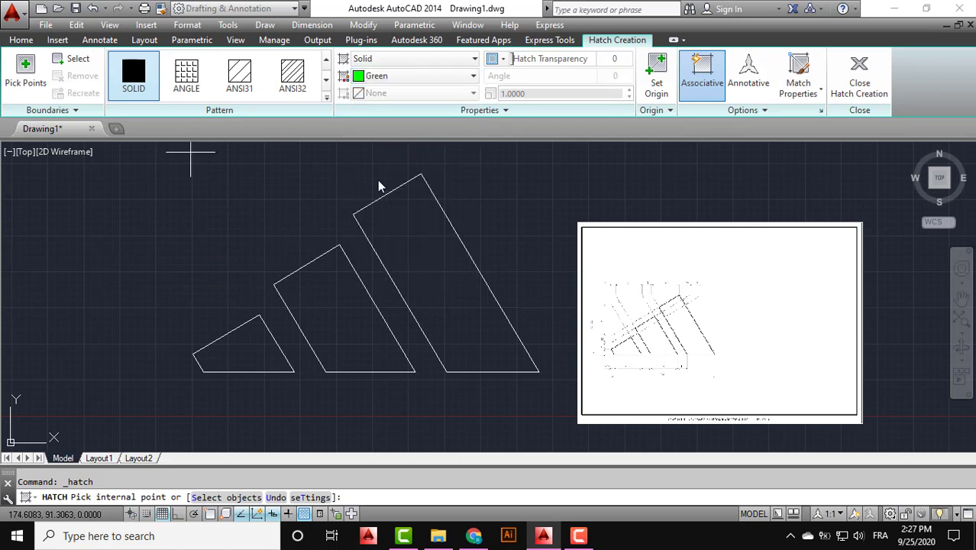
click(414, 255)
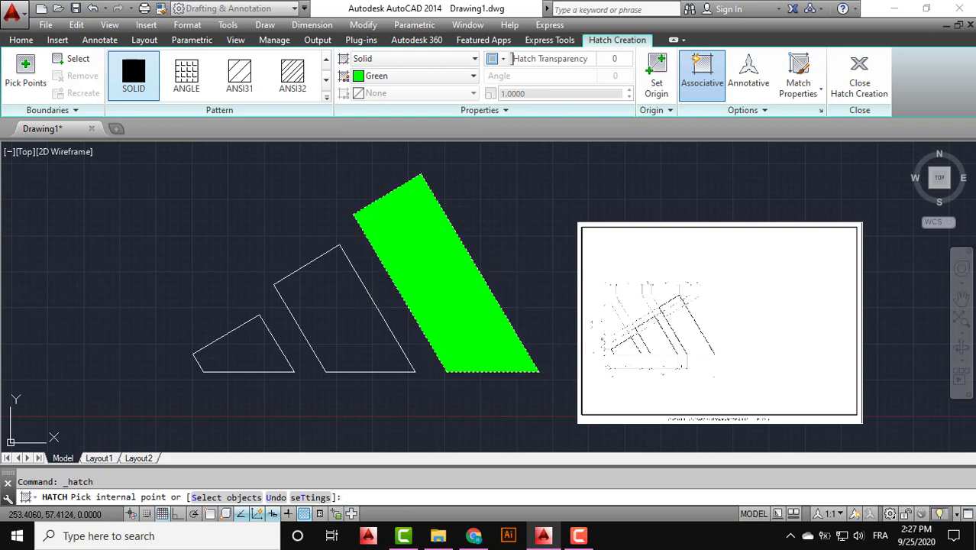
click(333, 297)
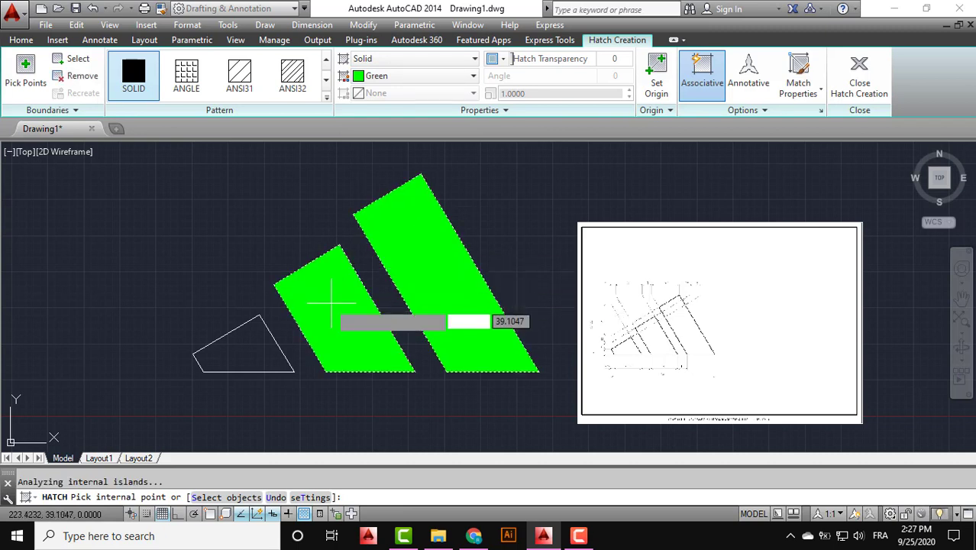
click(258, 342)
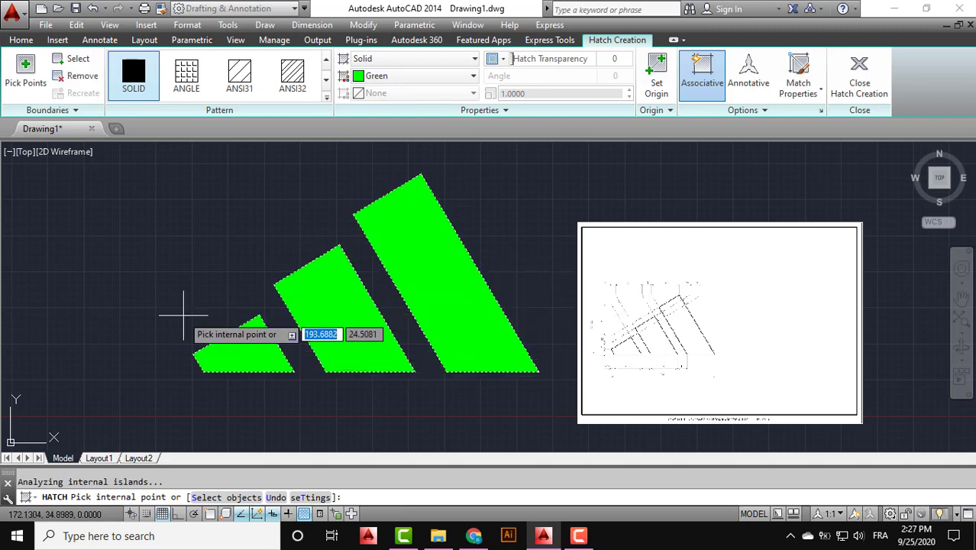
middle_drag(144, 284, 109, 305)
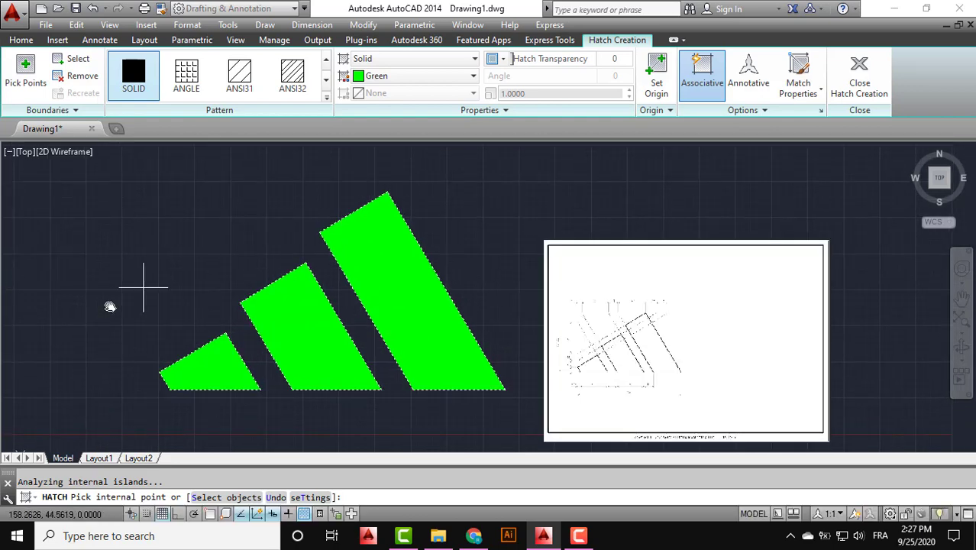